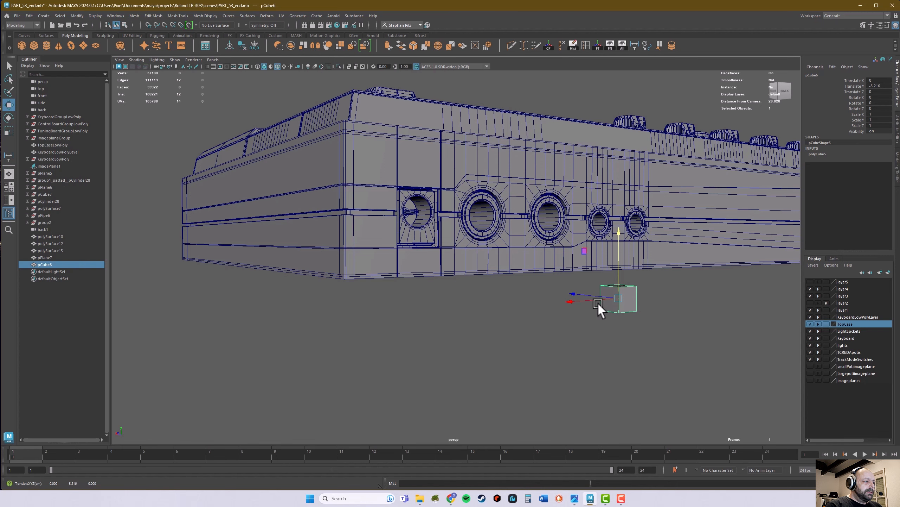
Step: Move the cube sideways along X beneath the case and set its width to 0.3, height to 0.5 and depth to 0.3
left_click_drag(598, 301, 386, 343)
left_click(828, 154)
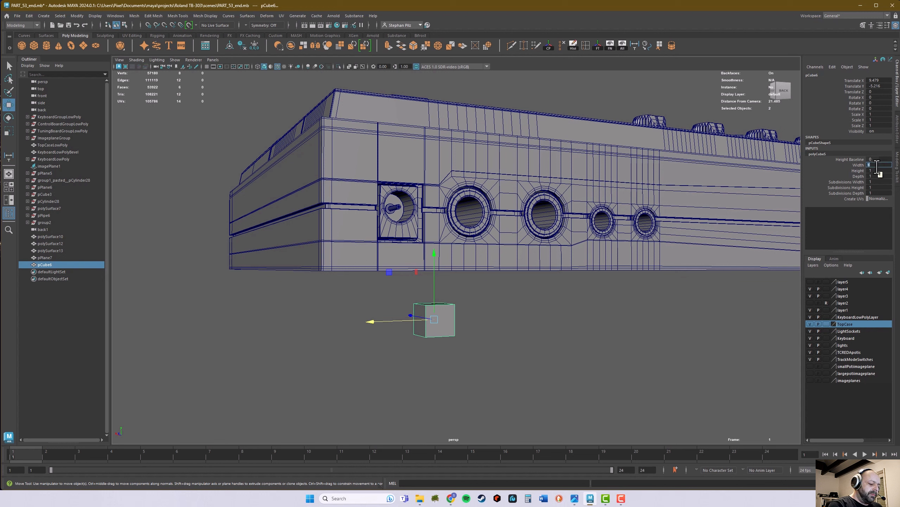
key("Return")
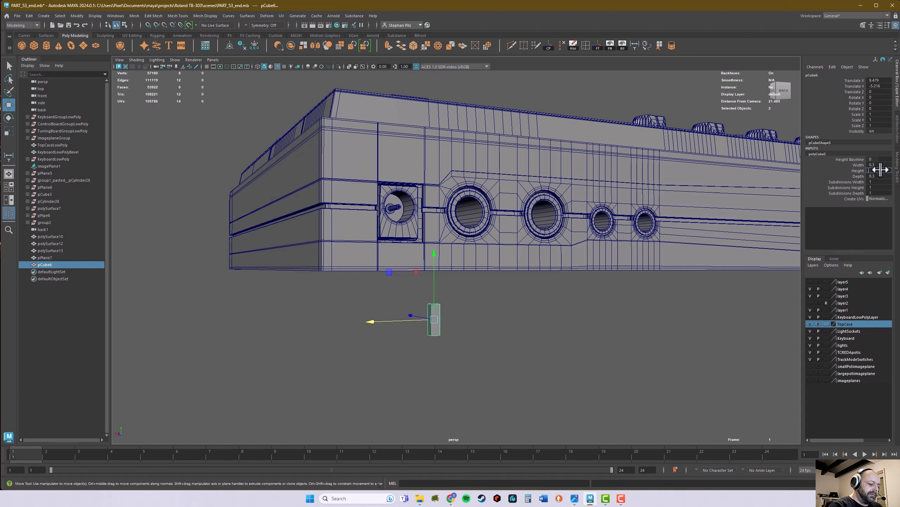
Step: Place the small block's pivot on one of its top corners
left_click_drag(547, 348, 414, 351, "alt")
key("f")
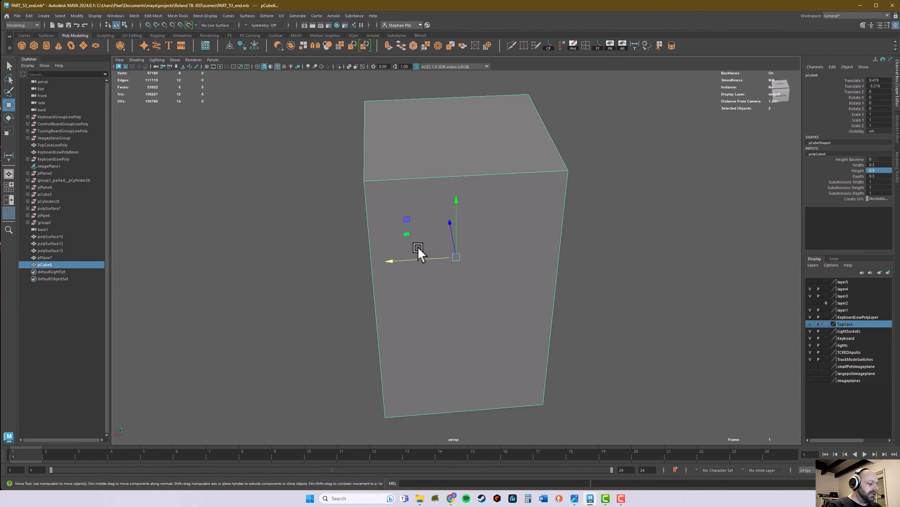
key("d")
left_click(366, 183)
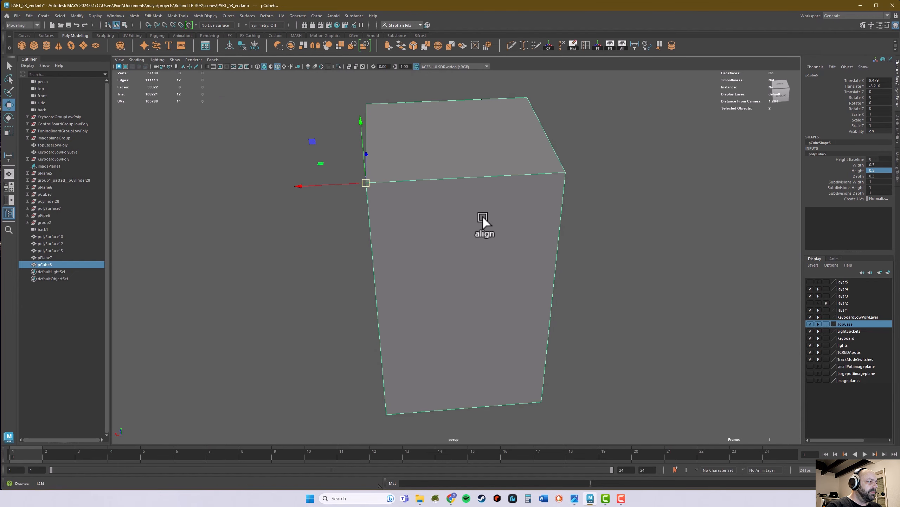
Step: Snap the block by its corner pivot to the bottom corner vertex of the case beside the square power socket
right_click_drag(483, 217, 281, 229, "alt")
right_click_drag(649, 275, 401, 280, "alt")
middle_click_drag(400, 281, 580, 172, "alt")
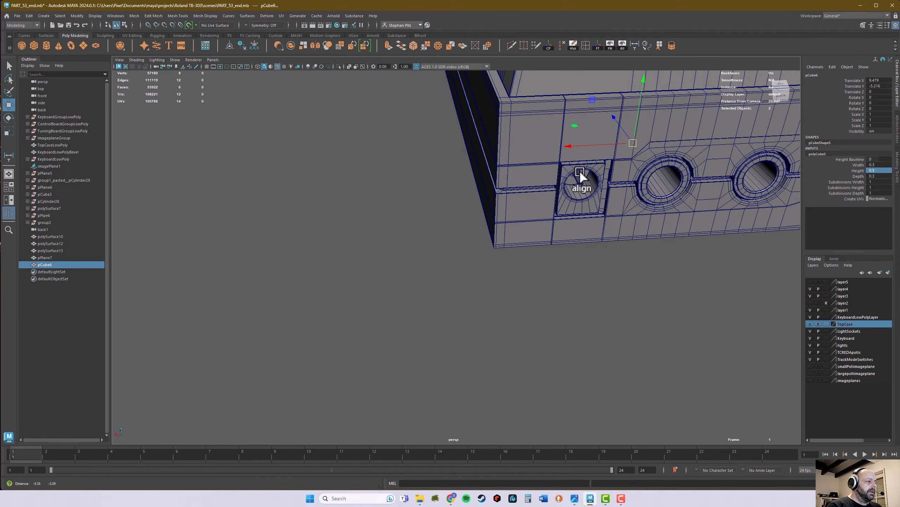
right_click_drag(580, 172, 782, 215, "alt")
middle_click_drag(688, 229, 628, 242, "alt")
left_click_drag(565, 261, 570, 258, "alt")
middle_click_drag(570, 257, 513, 397, "alt")
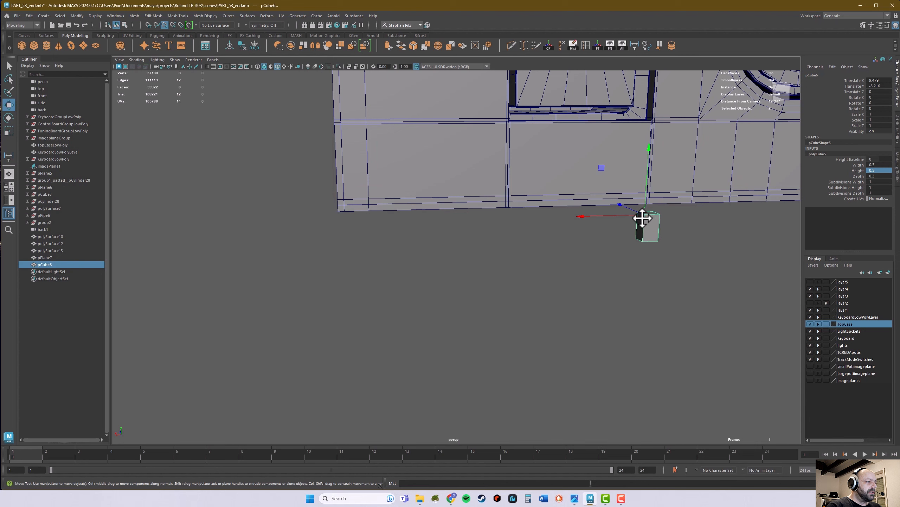
left_click_drag(643, 218, 558, 273)
Step: Duplicate the corner block and move the copy to the diagonally opposite bottom corner of the case, at the front
key("ctrl+d")
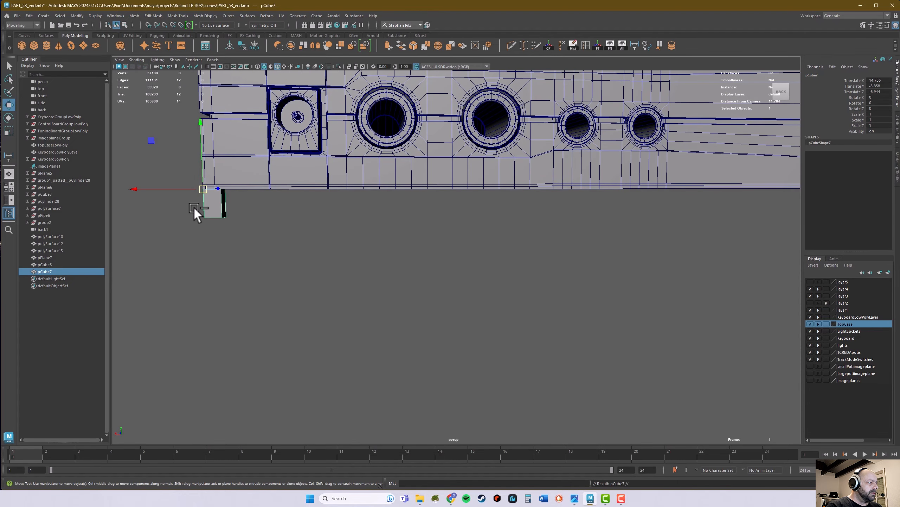
left_click_drag(184, 187, 666, 219)
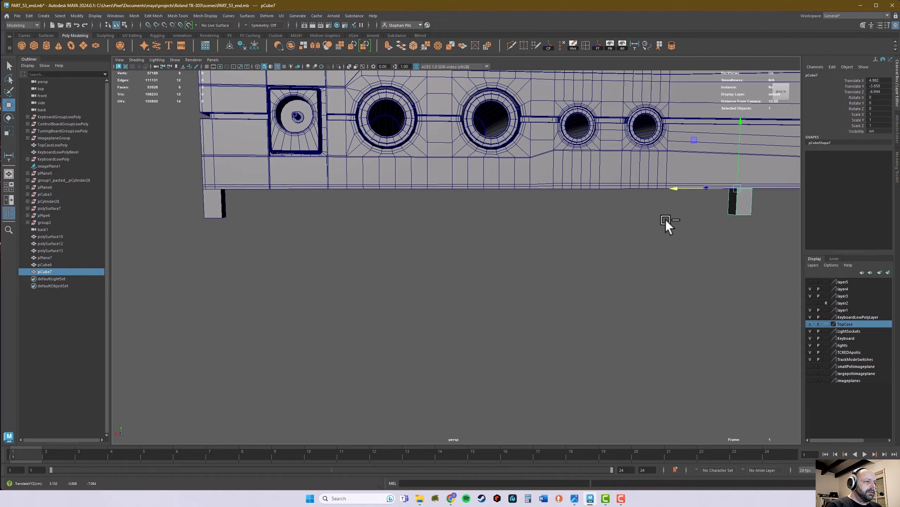
middle_click_drag(665, 220, 328, 226, "alt")
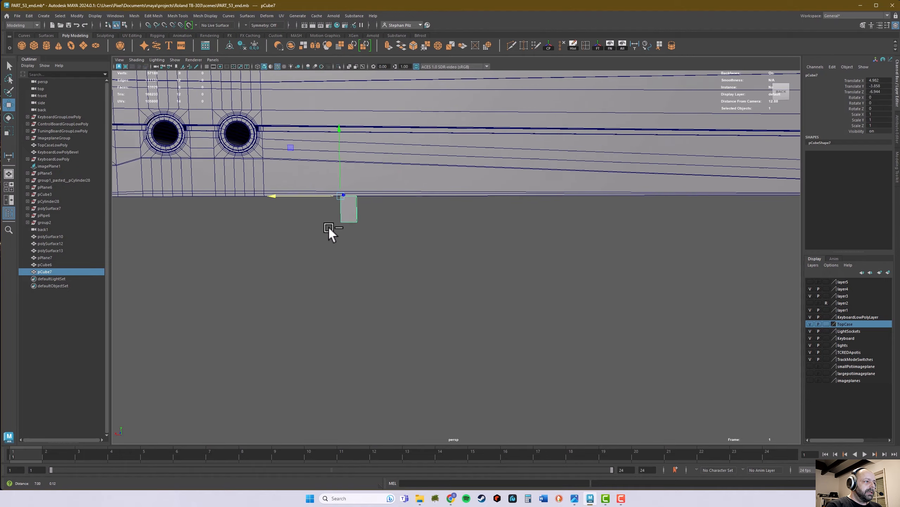
left_click_drag(328, 226, 364, 226, "alt")
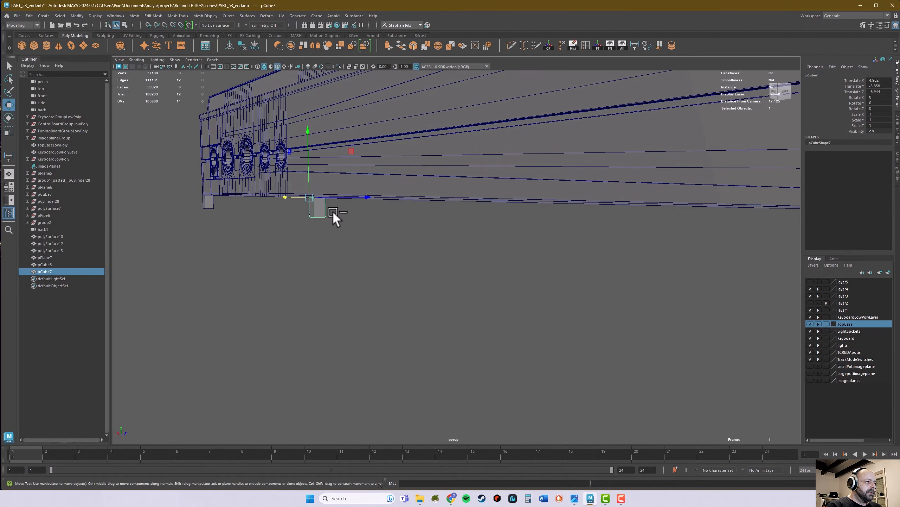
right_click_drag(706, 254, 369, 254, "alt")
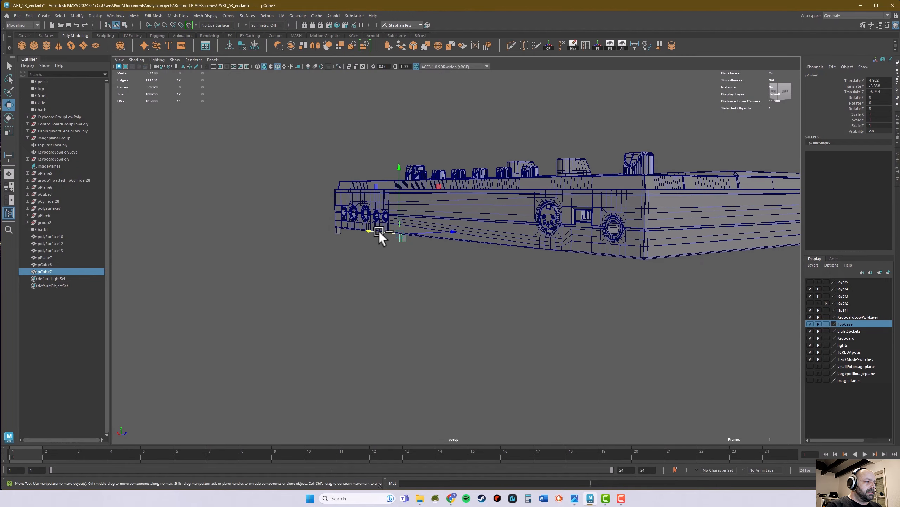
left_click_drag(444, 229, 453, 234)
left_click_drag(771, 223, 490, 293, "alt")
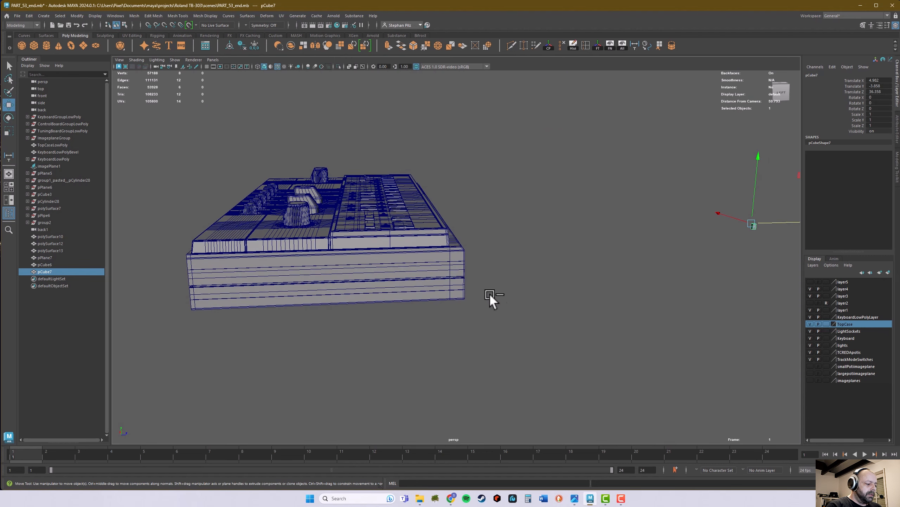
left_click_drag(753, 224, 549, 271)
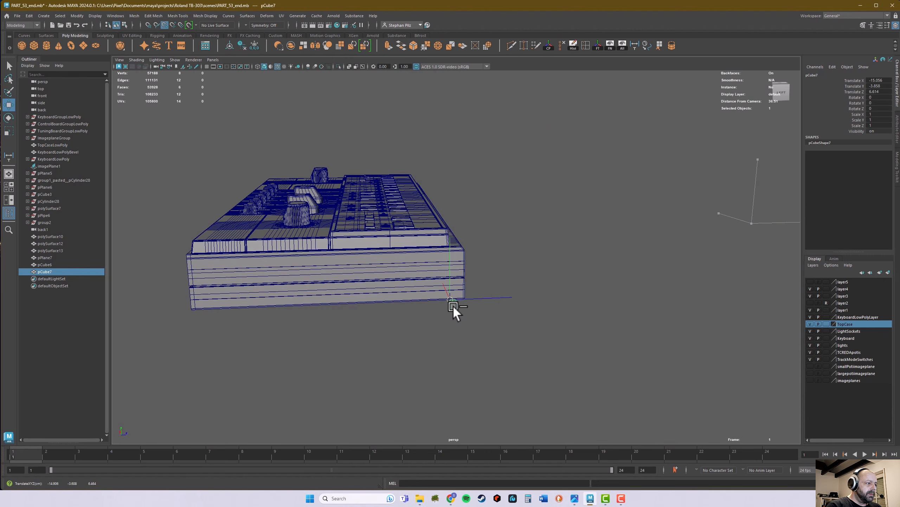
left_click_drag(453, 306, 460, 307)
Step: Set the copied block's pivot on its opposite top corner and snap it to the case's front bottom corner so it sits beneath the case
right_click_drag(459, 307, 617, 308, "alt")
middle_click_drag(447, 393, 553, 382, "alt")
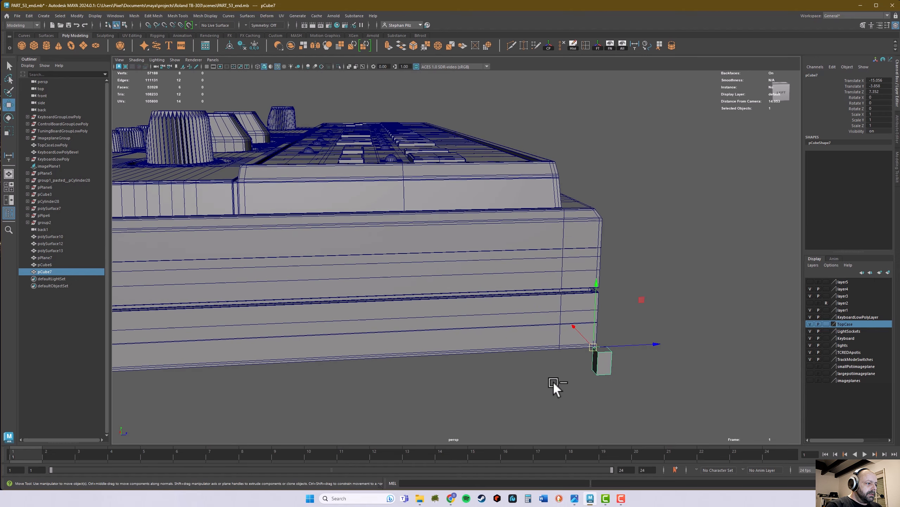
right_click_drag(554, 382, 660, 355, "alt")
middle_click_drag(660, 355, 504, 258, "alt")
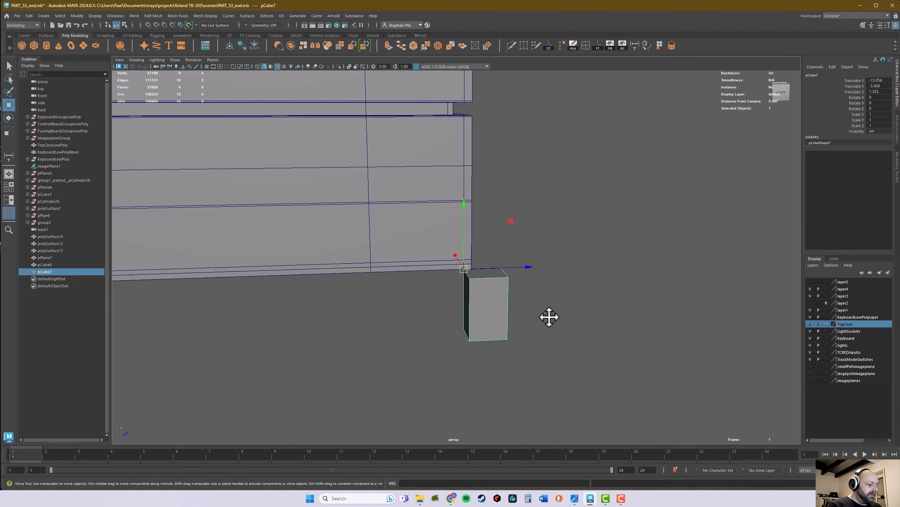
key("d")
left_click(509, 277)
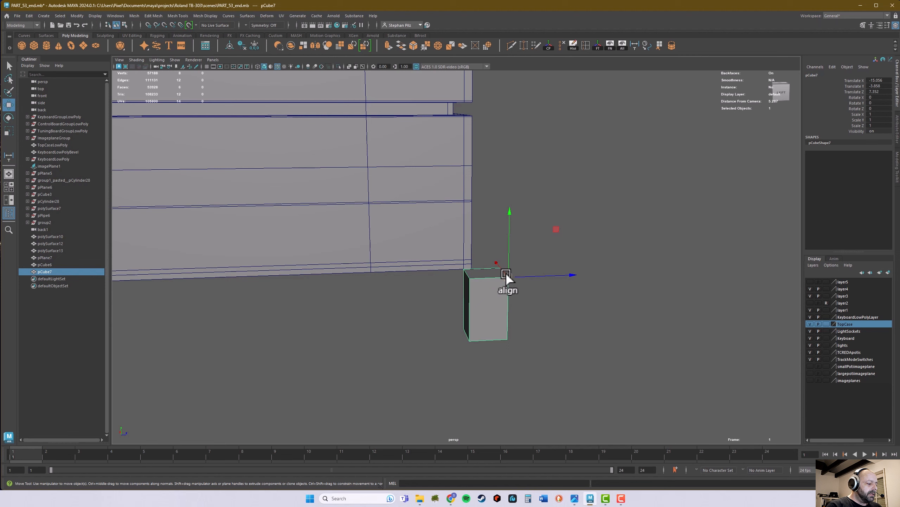
key("v")
left_click_drag(504, 270, 474, 271)
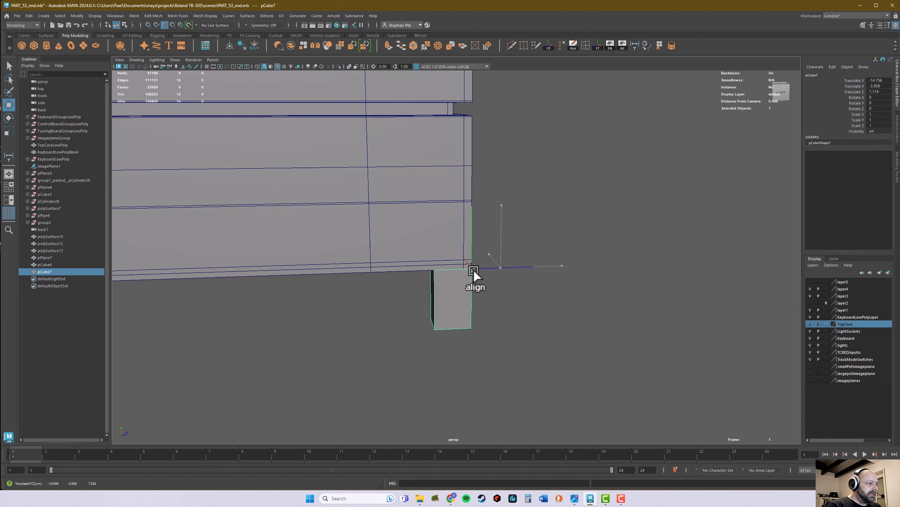
left_click_drag(511, 301, 422, 267, "alt")
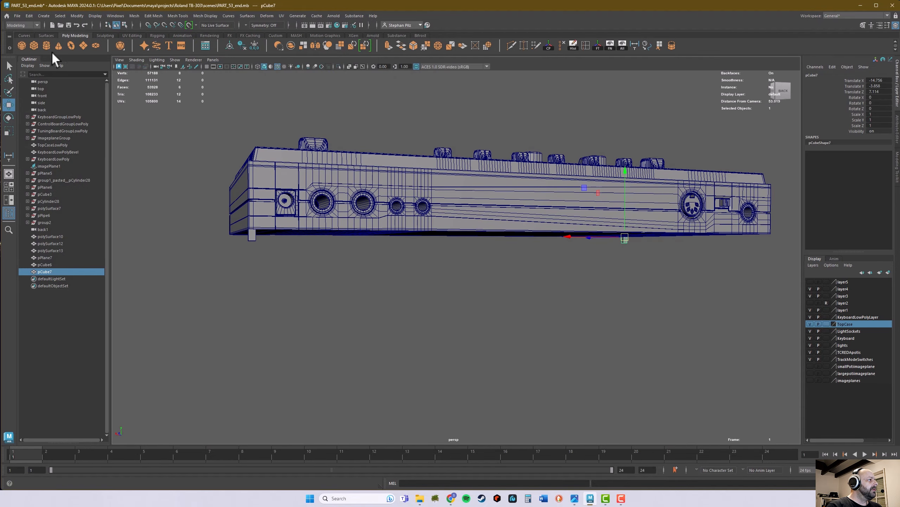
Step: Create a new polygon cube, lower it beneath the case to about -5.38 in Y, and set its height to 0.5
left_click(34, 45)
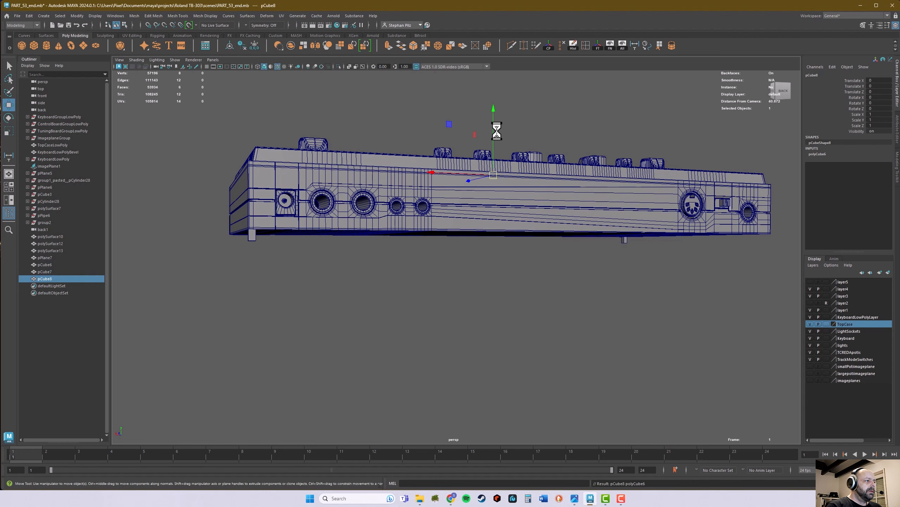
left_click_drag(494, 112, 490, 201)
left_click_drag(551, 276, 552, 281, "alt")
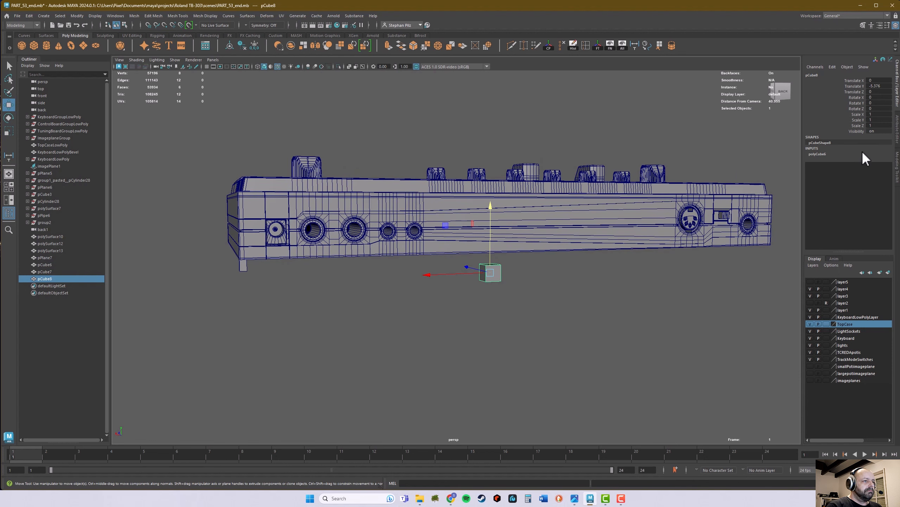
left_click(832, 154)
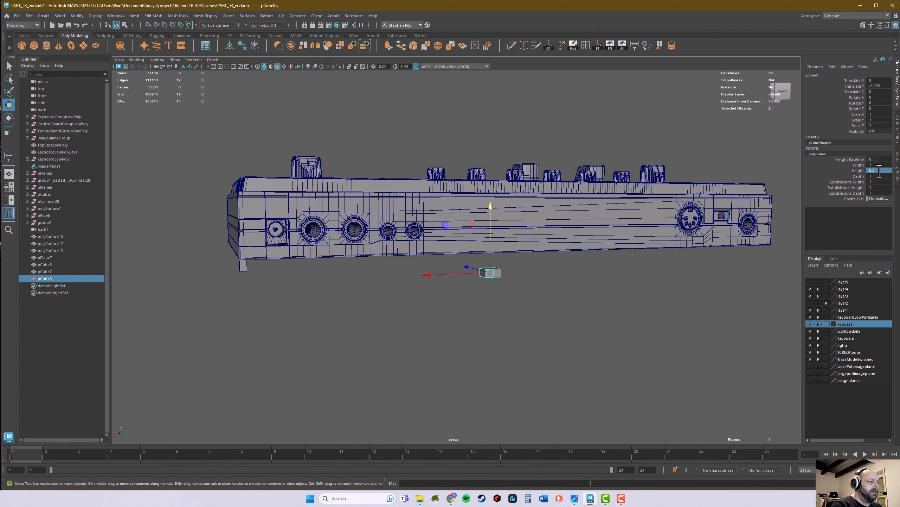
Step: Raise the new cube's pivot to the level of its top face by aligning it with a top corner vertex
left_click_drag(567, 225, 519, 269, "alt")
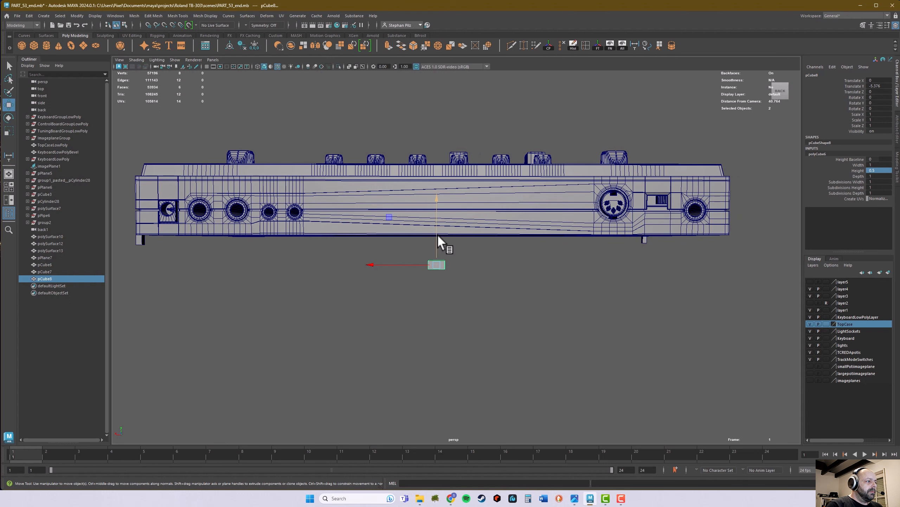
key("f")
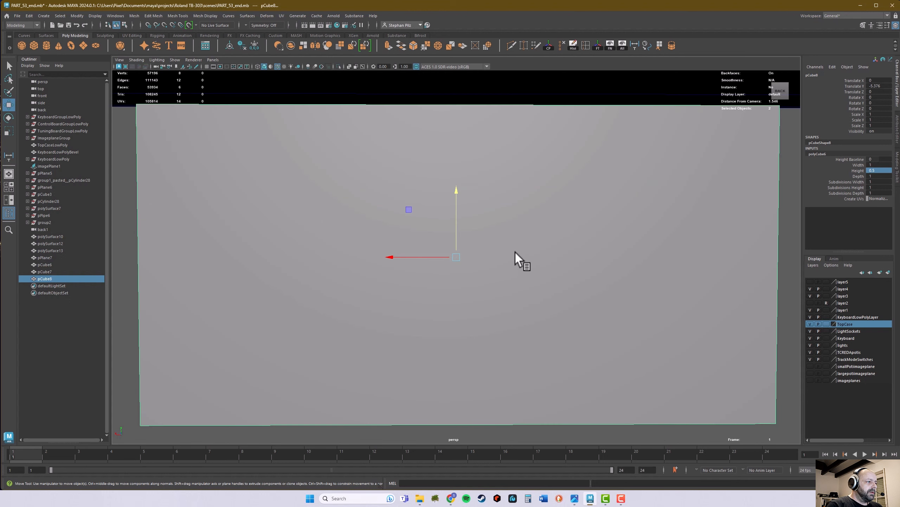
scroll(482, 261, "down", 5)
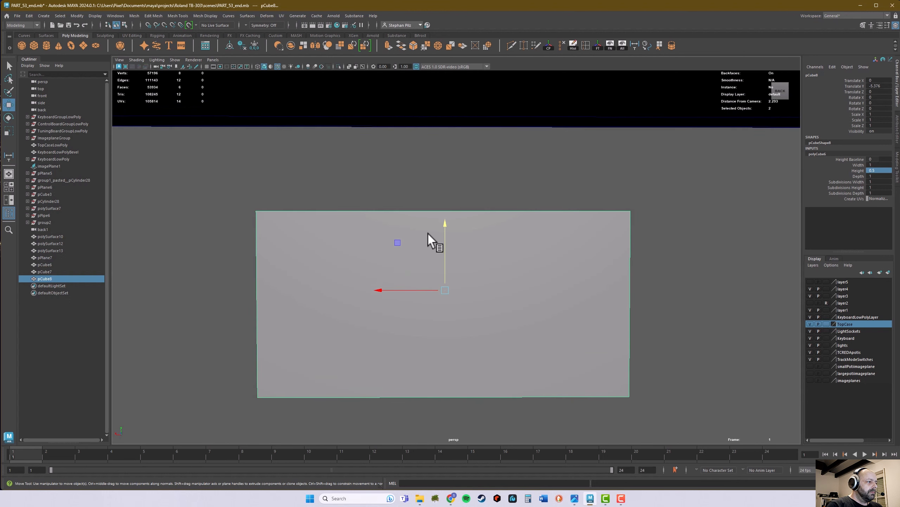
key("d")
left_click_drag(445, 228, 445, 182)
left_click(628, 216)
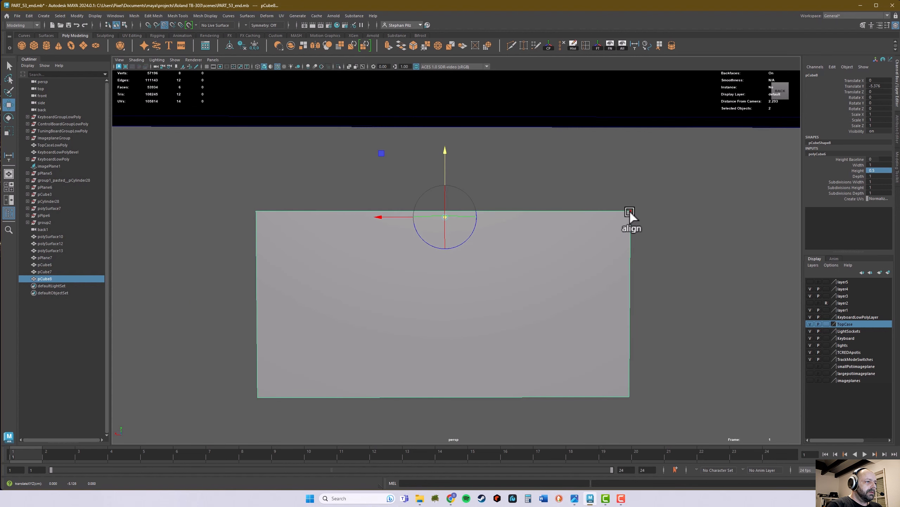
Step: Move the cube up in Y and snap its top face to the height of the case's bottom edge
scroll(422, 199, "down", 8)
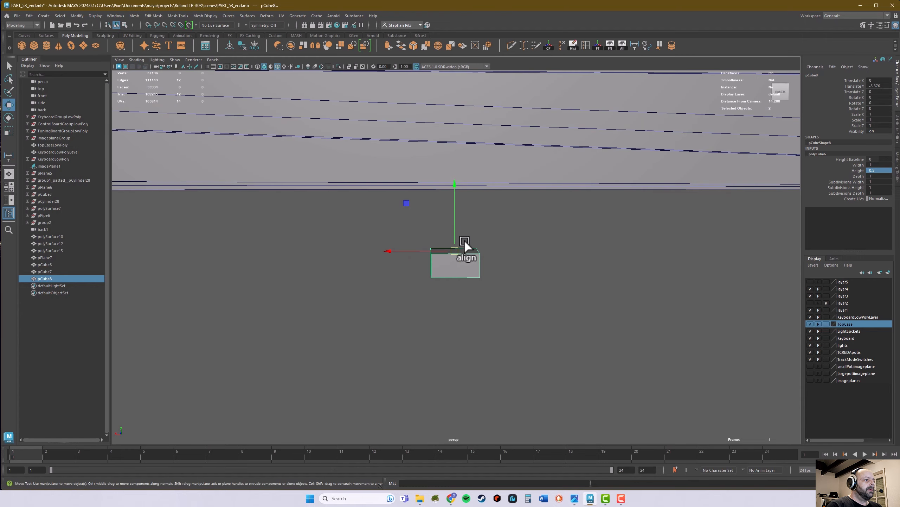
left_click_drag(464, 241, 456, 183, "alt")
left_click_drag(482, 194, 486, 209, "alt")
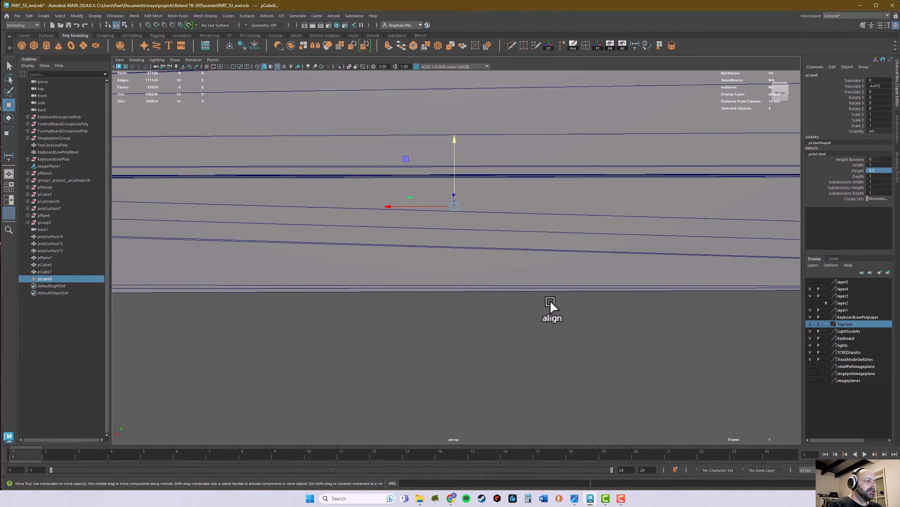
middle_click_drag(385, 298, 693, 297, "alt")
right_click_drag(692, 297, 665, 292, "alt")
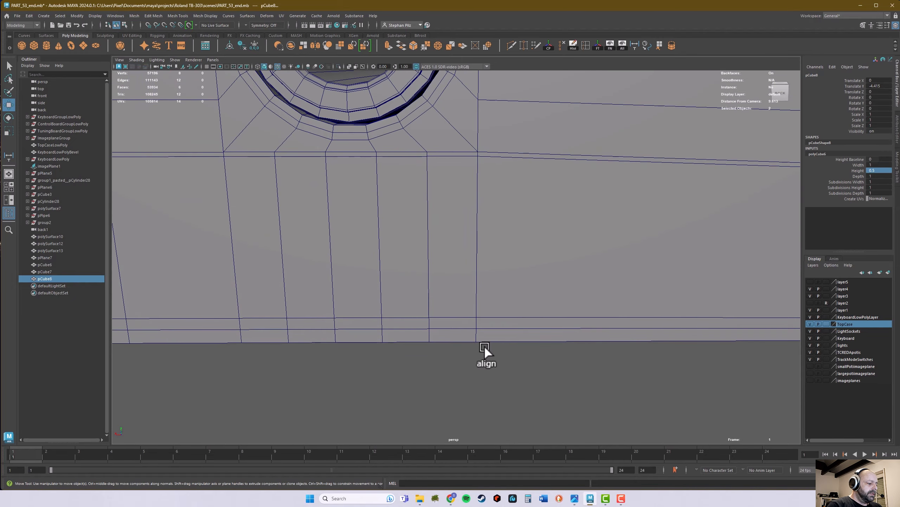
key("v")
middle_click(477, 342)
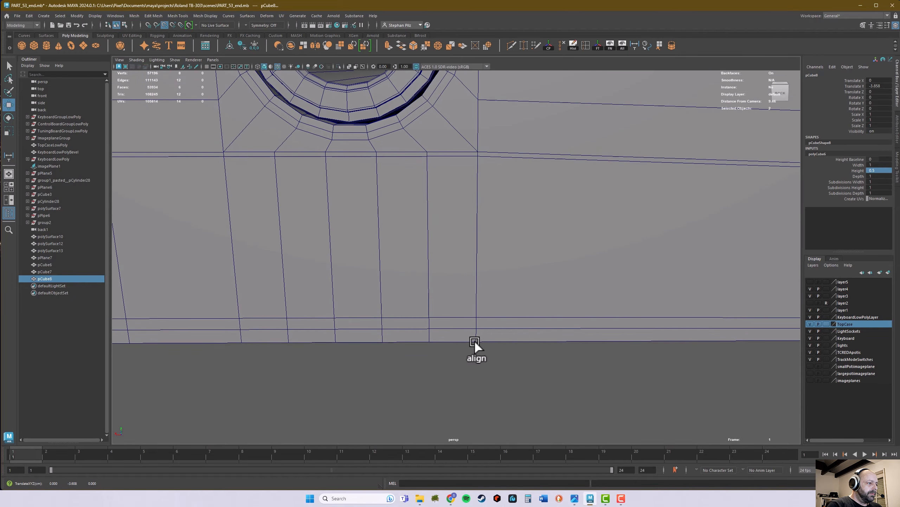
Step: In the side view, stretch the cube's rear vertices along Z and snap them to the inner face of the rear corner block
left_click_drag(549, 362, 549, 357, "alt")
right_click_drag(549, 357, 671, 289, "alt")
left_click_drag(671, 288, 599, 233, "alt")
key("space")
key("space")
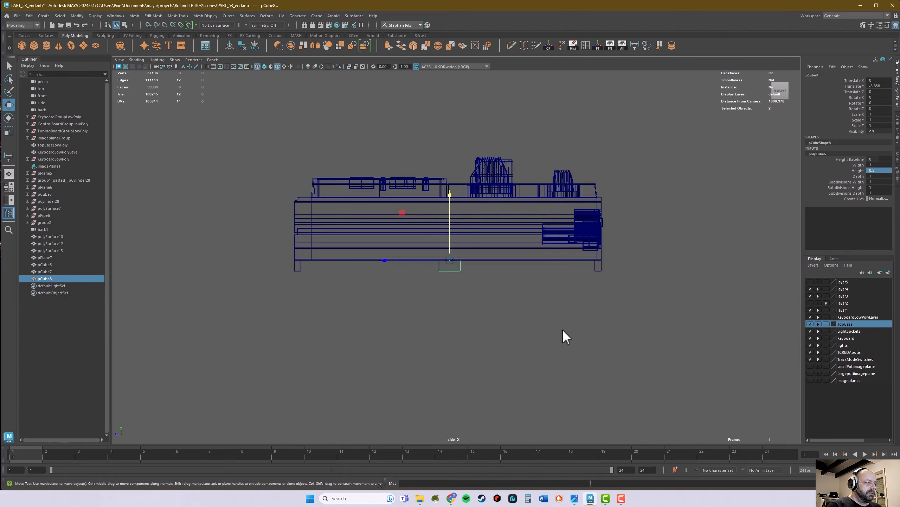
scroll(563, 336, "up", 10)
right_click_drag(520, 314, 439, 281, "alt")
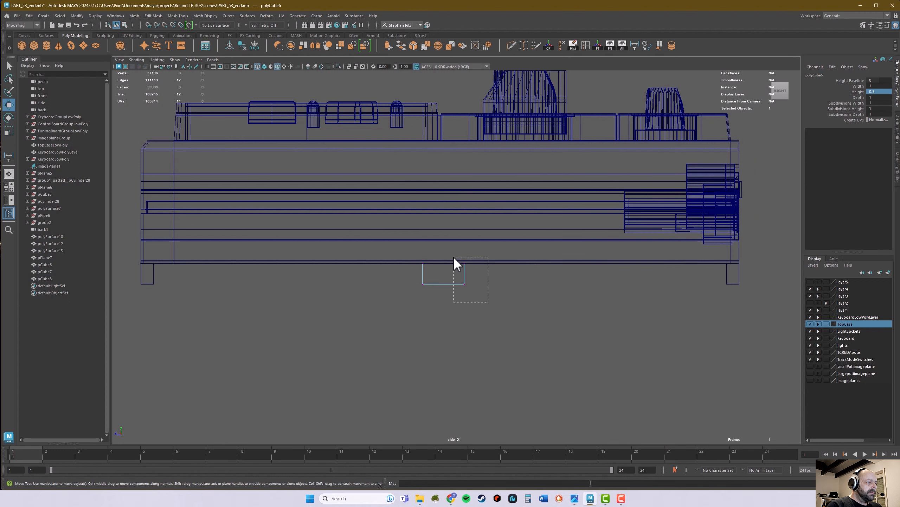
left_click_drag(454, 257, 569, 279)
key("v")
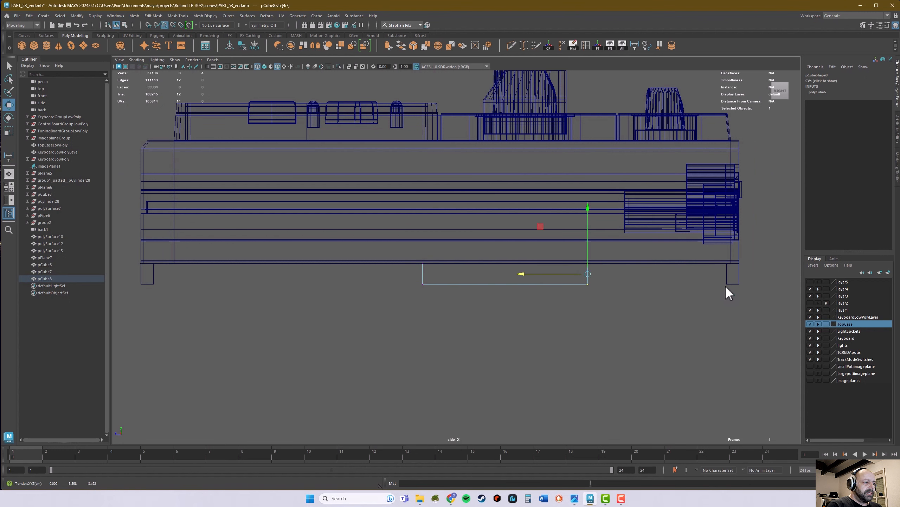
middle_click_drag(726, 288, 724, 289)
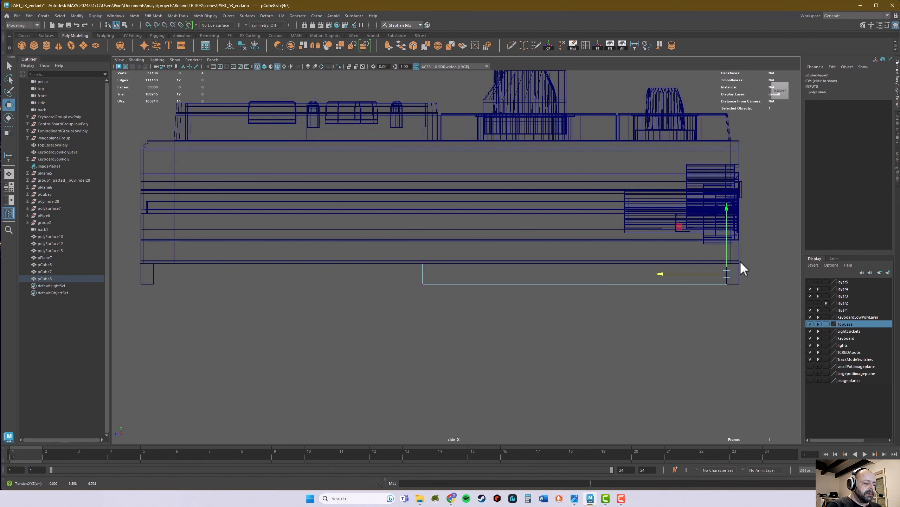
Step: Stretch the cube's front vertices along Z and snap them to the inner face of the front corner block
middle_click_drag(578, 280, 659, 282, "alt")
left_click_drag(472, 245, 291, 274)
middle_click_drag(287, 299, 383, 288, "alt")
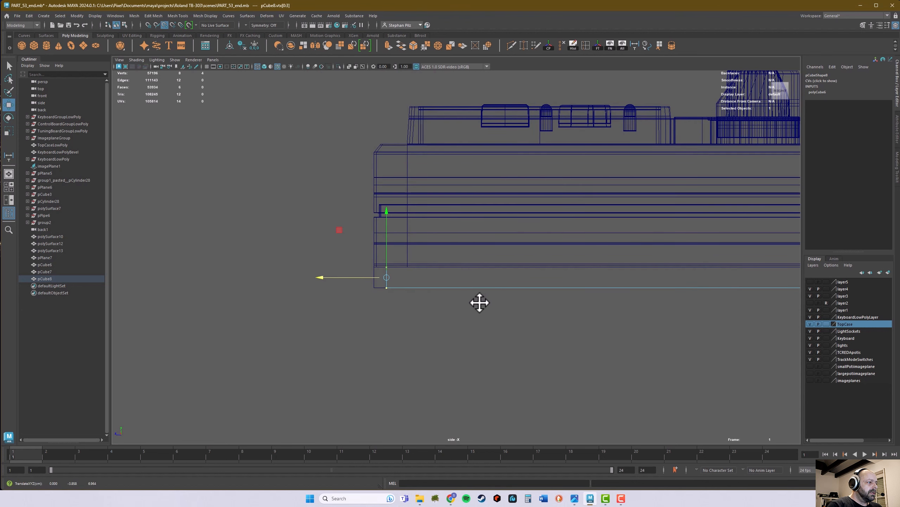
Step: In the front view, stretch the cube's +X end vertices along X and snap them to the inner face of that end's corner block
key("space")
key("space")
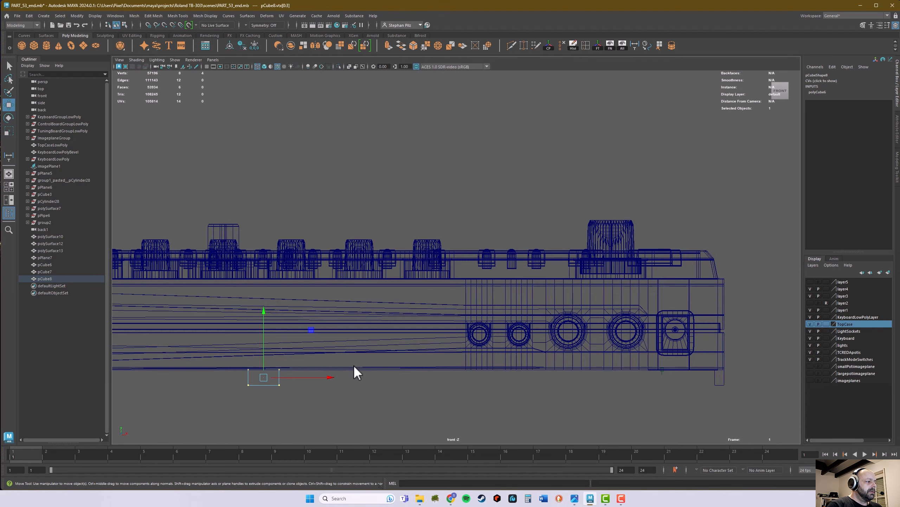
middle_click_drag(365, 364, 537, 321, "alt")
right_click_drag(538, 321, 435, 324, "alt")
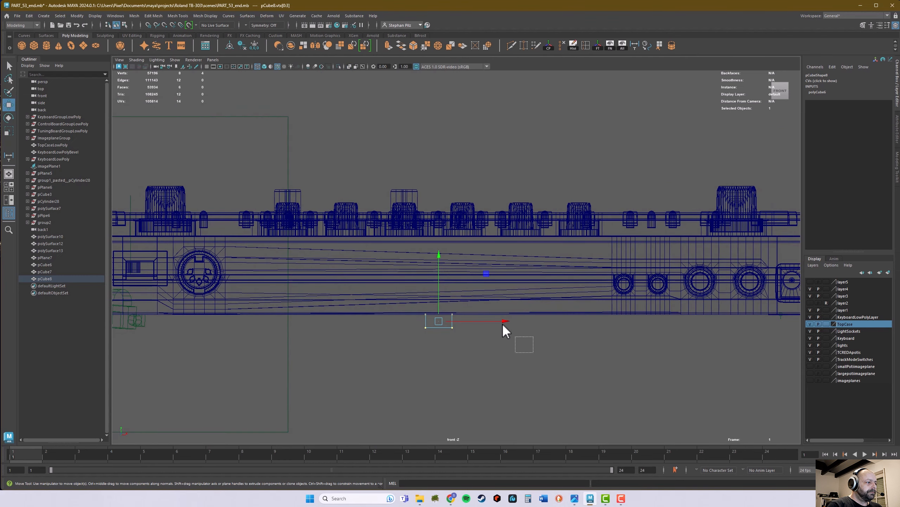
left_click_drag(493, 323, 607, 325)
middle_click_drag(607, 325, 410, 328, "alt")
left_click_drag(411, 328, 511, 338)
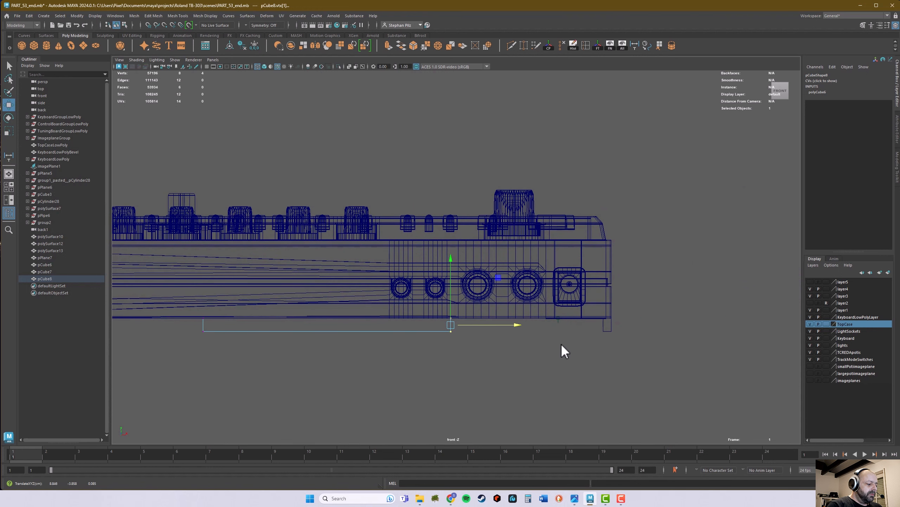
middle_click(603, 331)
Step: Stretch the cube's -X end vertices along X and snap them to the inner face of the opposite corner block
middle_click_drag(465, 324, 799, 321, "alt")
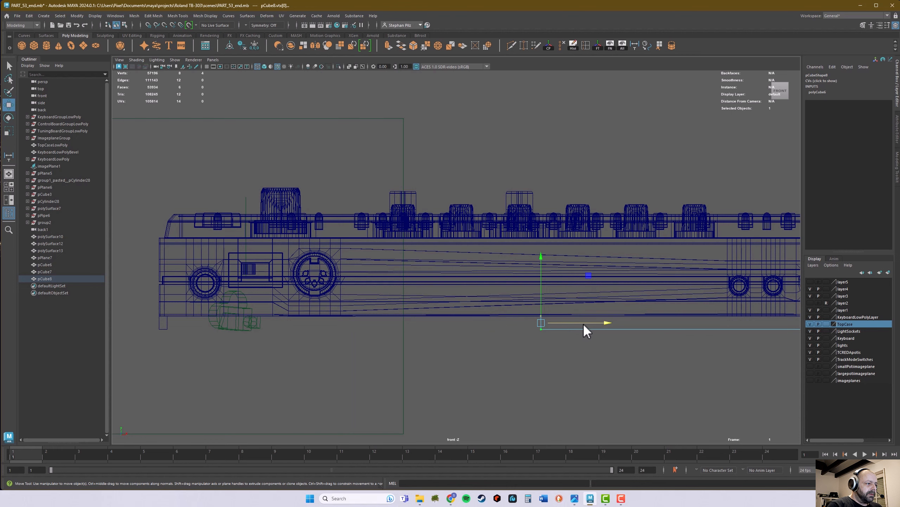
left_click_drag(583, 323, 400, 320)
middle_click_drag(410, 352, 646, 343, "alt")
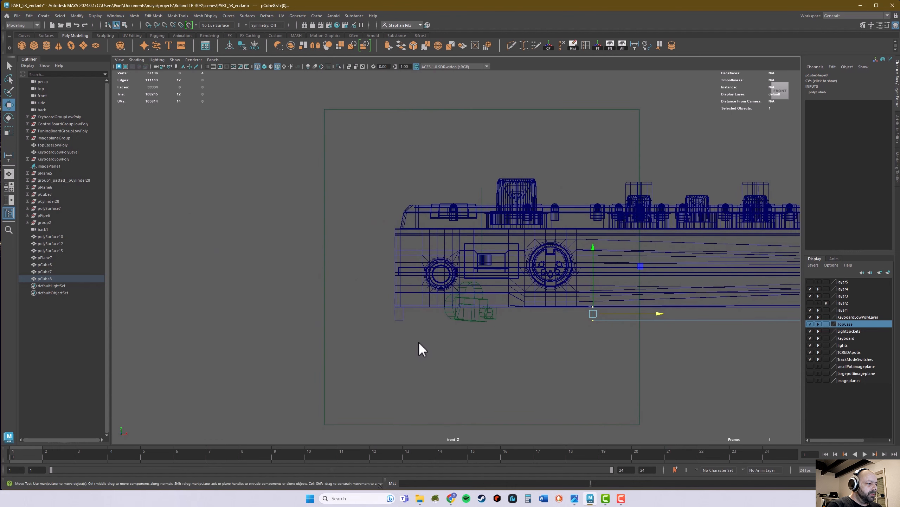
middle_click(404, 319)
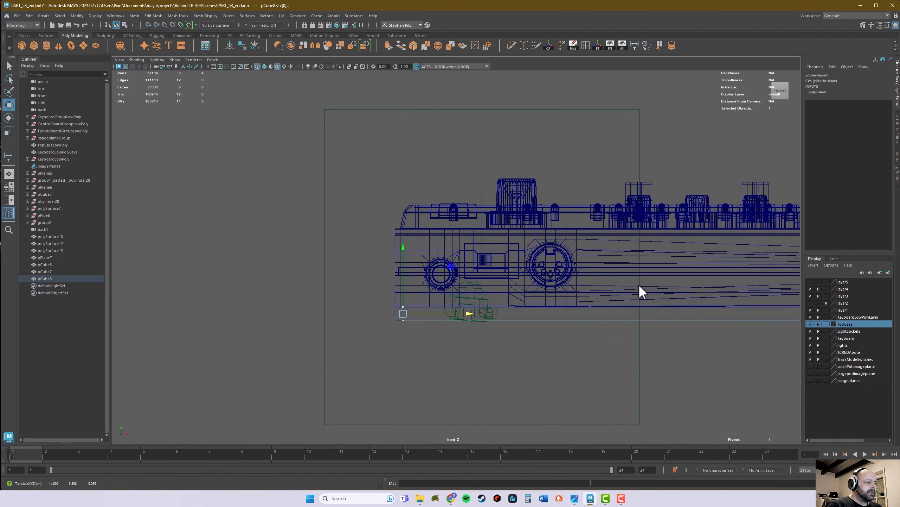
Step: In the perspective view, move the rear corner block at the +X end down in Y, clear of the plate and case
key("space")
left_click_drag(562, 255, 520, 244, "alt")
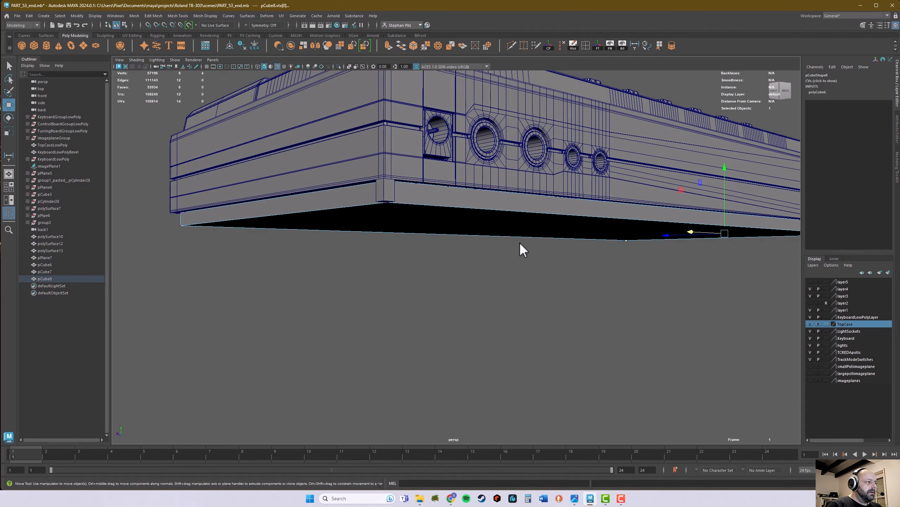
right_click_drag(389, 197, 398, 193)
left_click(391, 194)
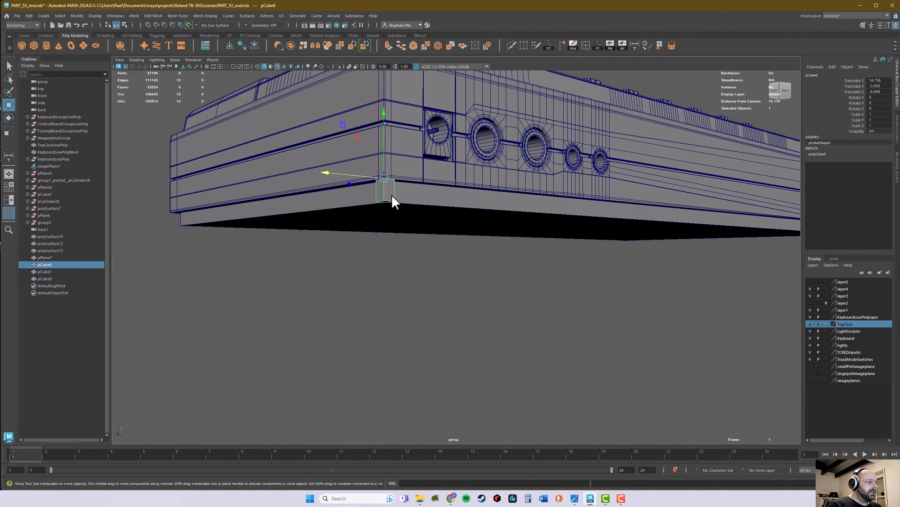
left_click_drag(500, 218, 474, 222, "alt")
middle_click_drag(519, 237, 540, 244, "alt")
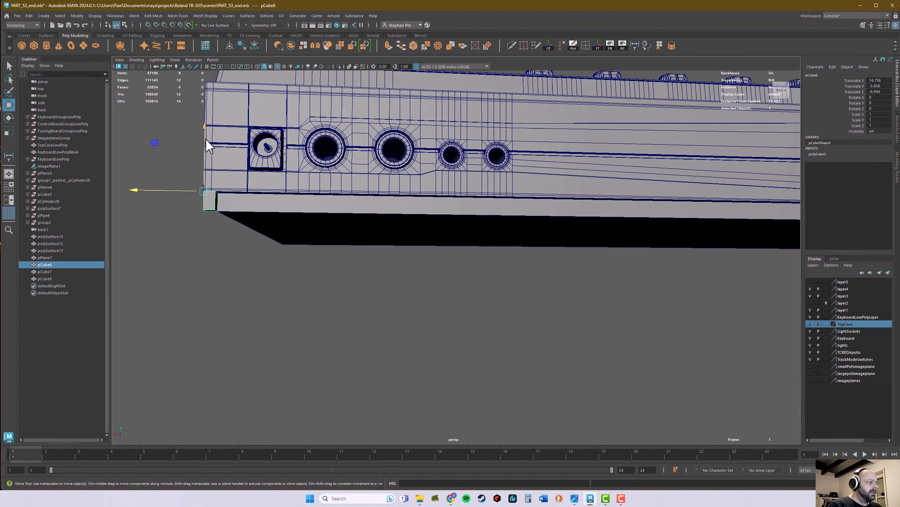
left_click_drag(207, 140, 209, 226)
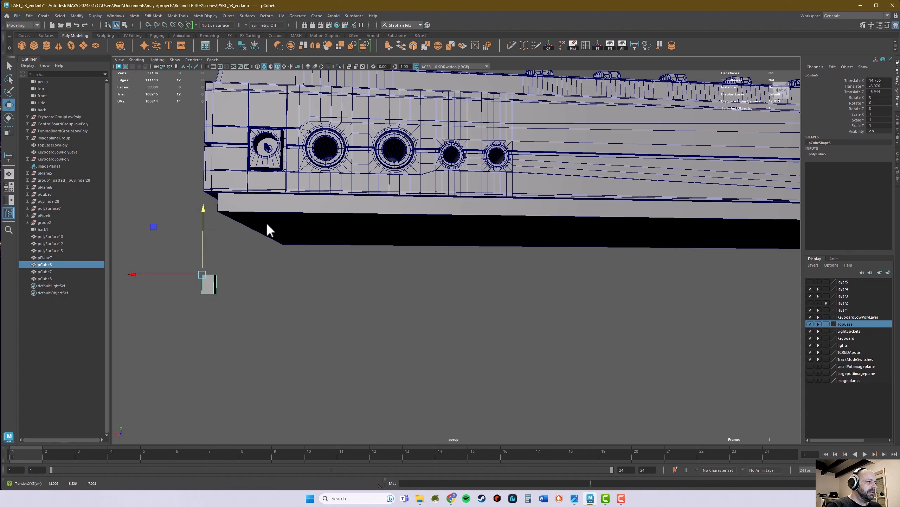
Step: Isolate the bottom plate by hiding all unselected objects, and delete its top face
mouse_move(266, 229)
left_mouse_down("alt")
mouse_move(267, 217)
mouse_move(278, 234)
left_mouse_up("alt")
middle_click_drag(446, 252, 295, 255, "alt")
left_click(427, 219)
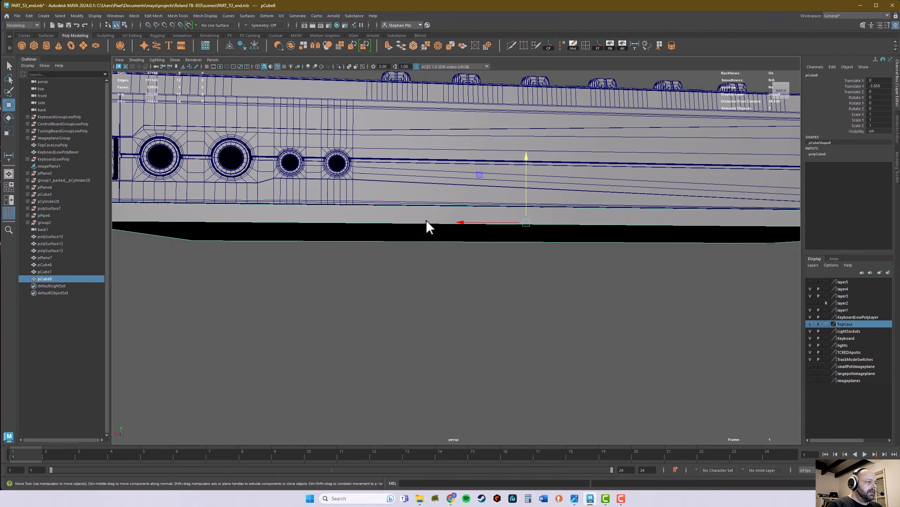
left_click_drag(426, 220, 422, 222, "alt")
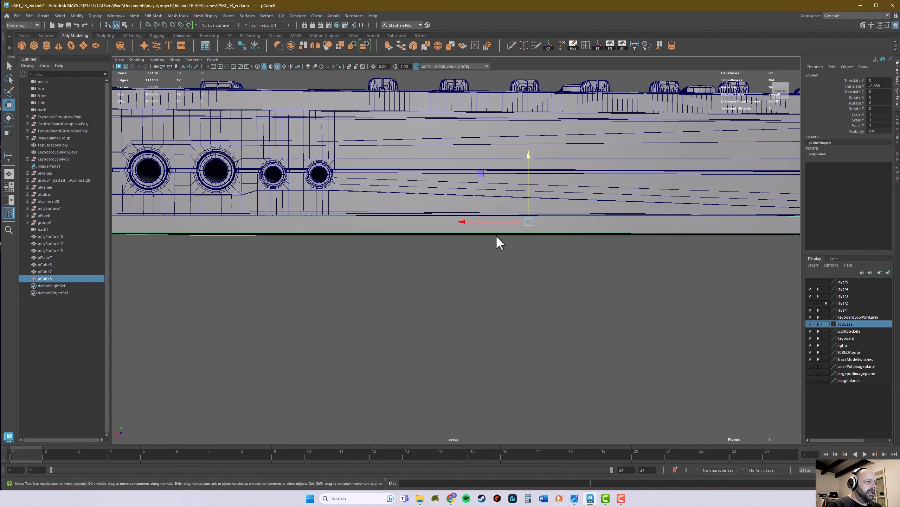
key("alt+h")
left_click_drag(525, 236, 529, 258, "alt")
right_click(550, 250)
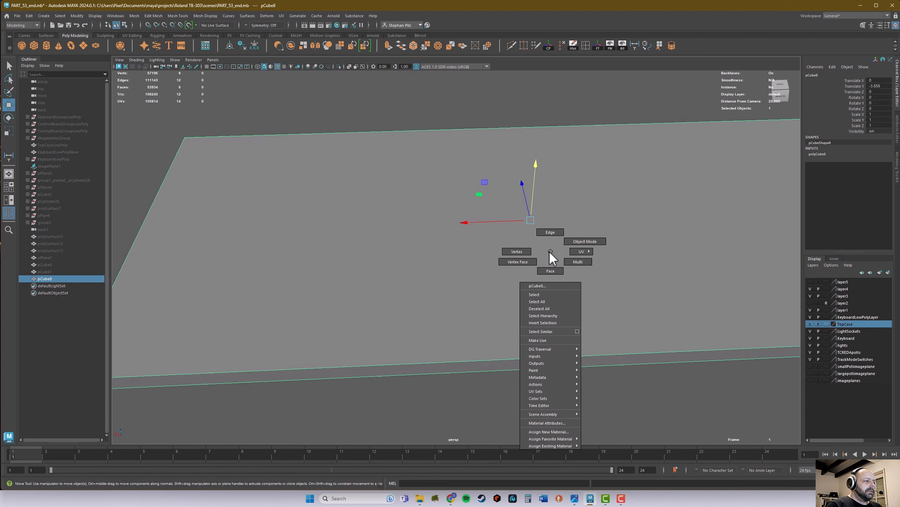
left_click(550, 270)
left_click(555, 293)
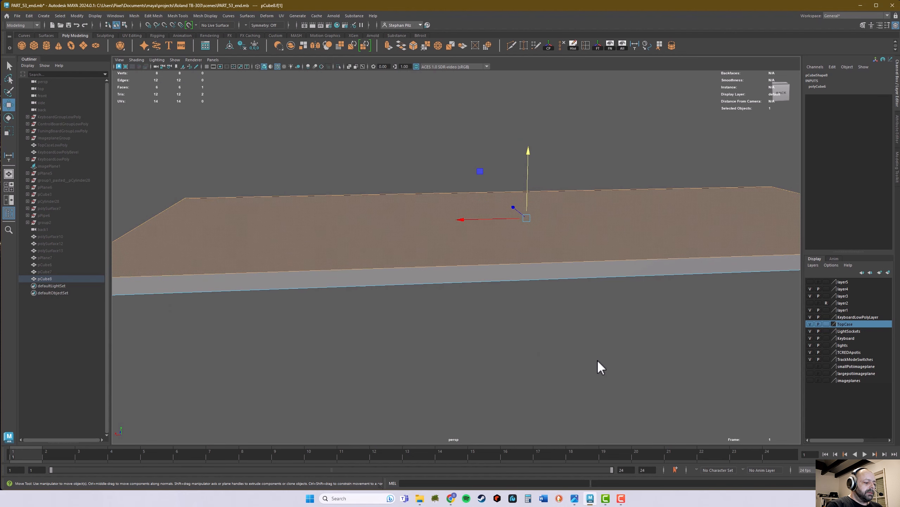
key("Delete")
Step: Show the side view and unhide all the hidden objects around the plate
left_click_drag(527, 335, 454, 314, "alt")
right_click_drag(454, 314, 429, 311, "alt")
left_click_drag(428, 312, 356, 252, "alt")
scroll(363, 263, "up", 3)
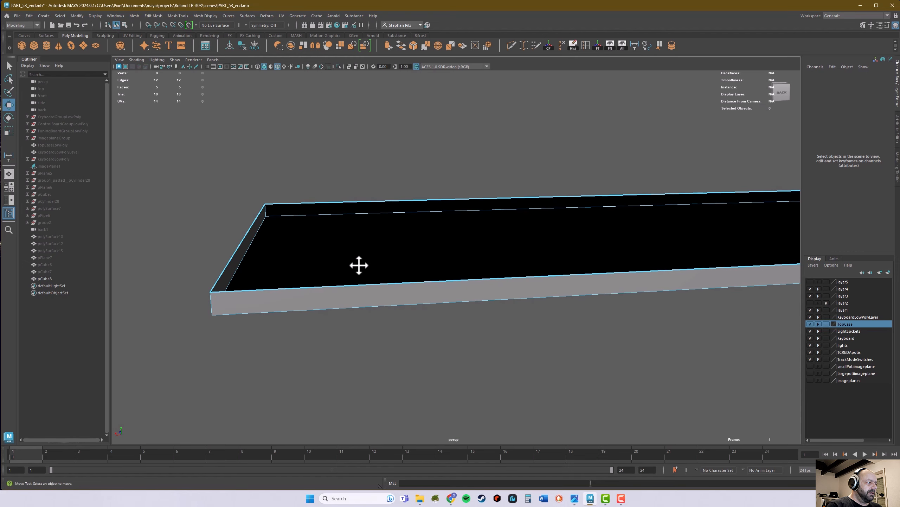
key("space")
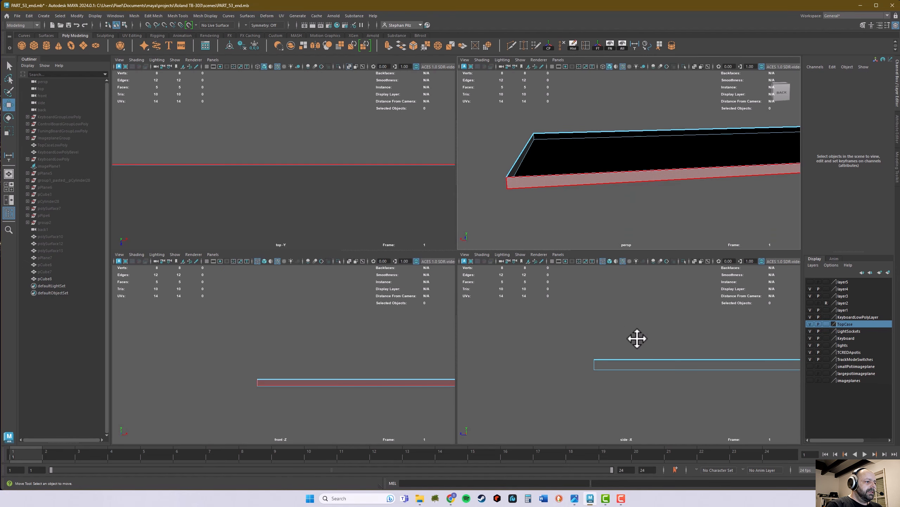
key("space")
middle_click_drag(656, 304, 455, 340, "alt")
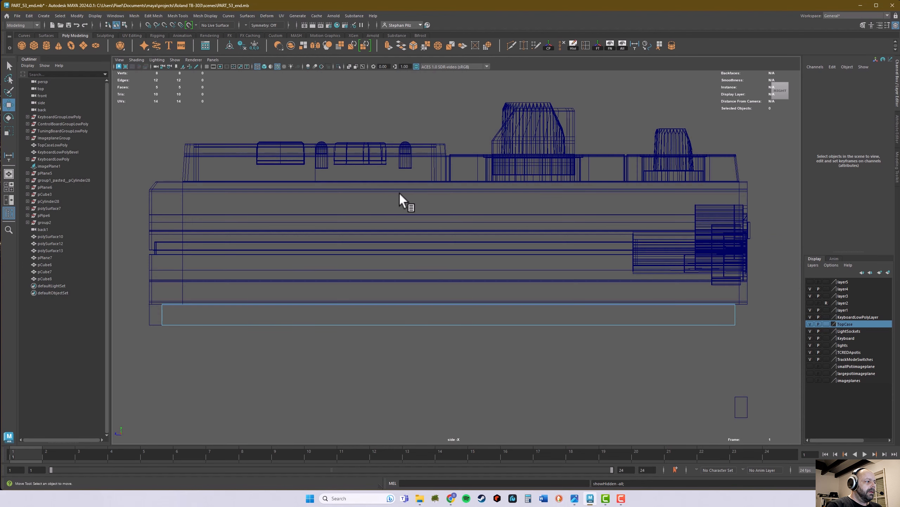
Step: Select the four bottom corner vertices of the plate and show its underside in the perspective view
middle_click_drag(399, 192, 517, 185, "alt")
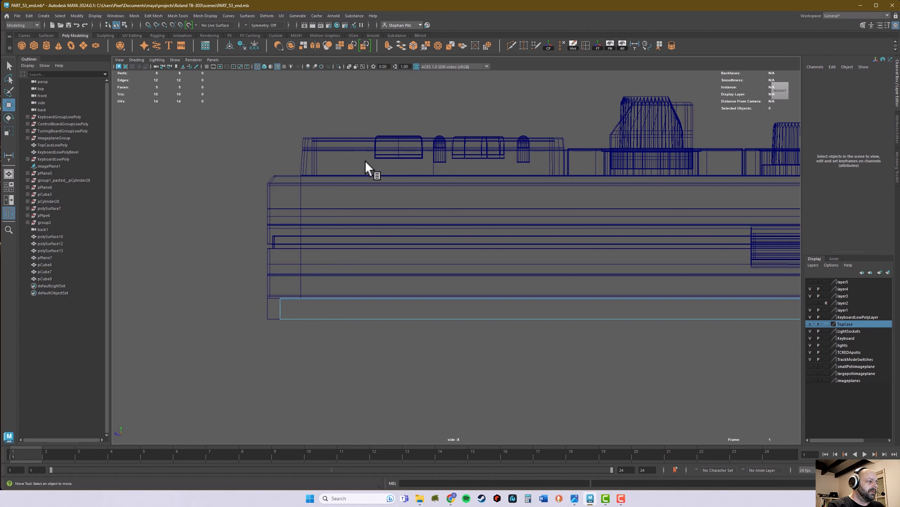
right_click_drag(332, 316, 318, 292)
right_click_drag(551, 342, 449, 341, "alt")
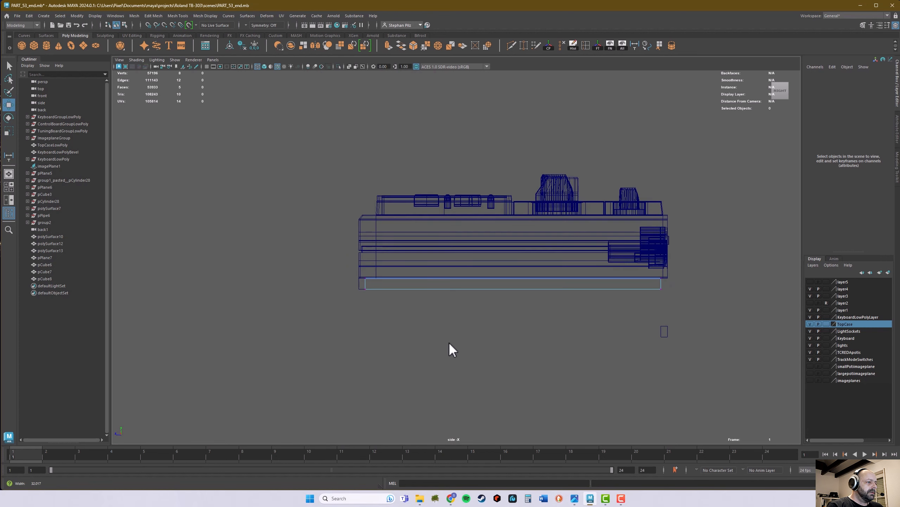
middle_click_drag(437, 311, 393, 310, "alt")
left_click_drag(305, 285, 660, 323)
right_click_drag(515, 314, 720, 325, "alt")
mouse_move(487, 341)
left_mouse_down("alt")
mouse_move(562, 342)
mouse_move(475, 340)
left_mouse_up("alt")
key("space")
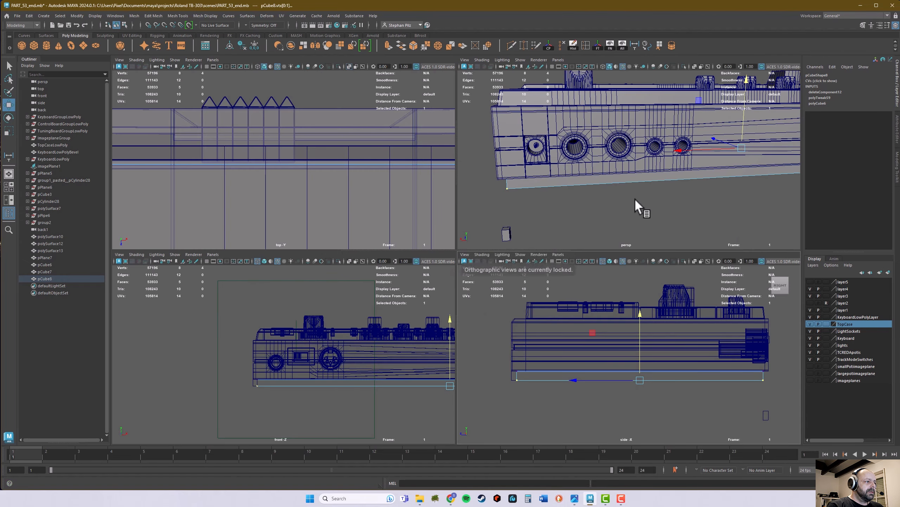
key("space")
left_click_drag(609, 319, 612, 268, "alt")
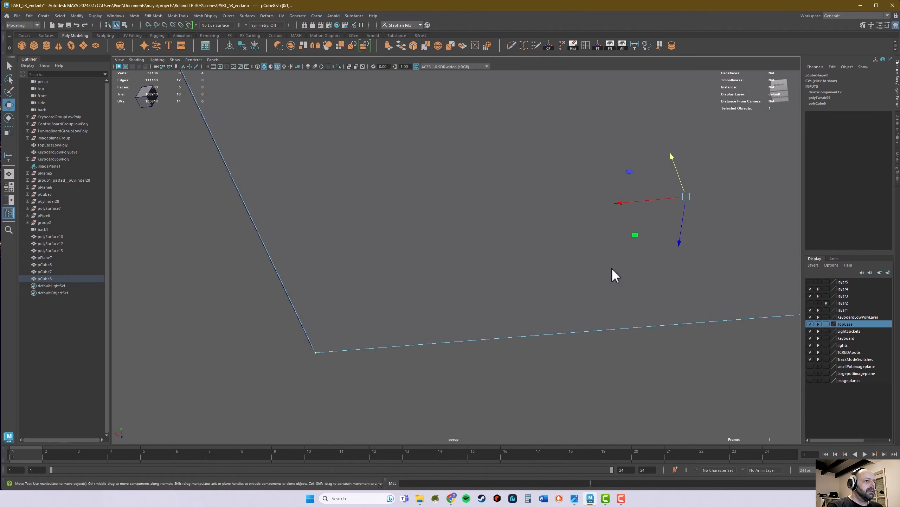
middle_click_drag(612, 268, 520, 315, "alt")
left_click_drag(521, 315, 468, 312, "alt")
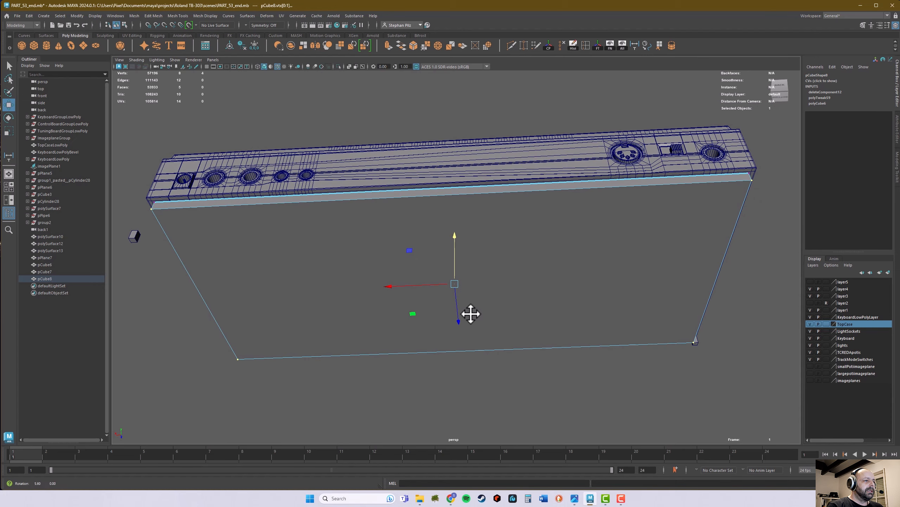
left_click(414, 313)
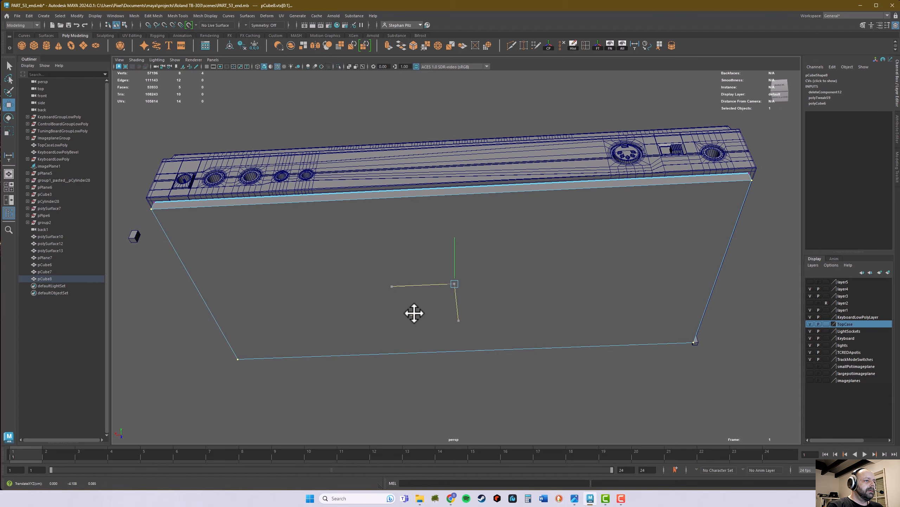
middle_click_drag(415, 313, 418, 312)
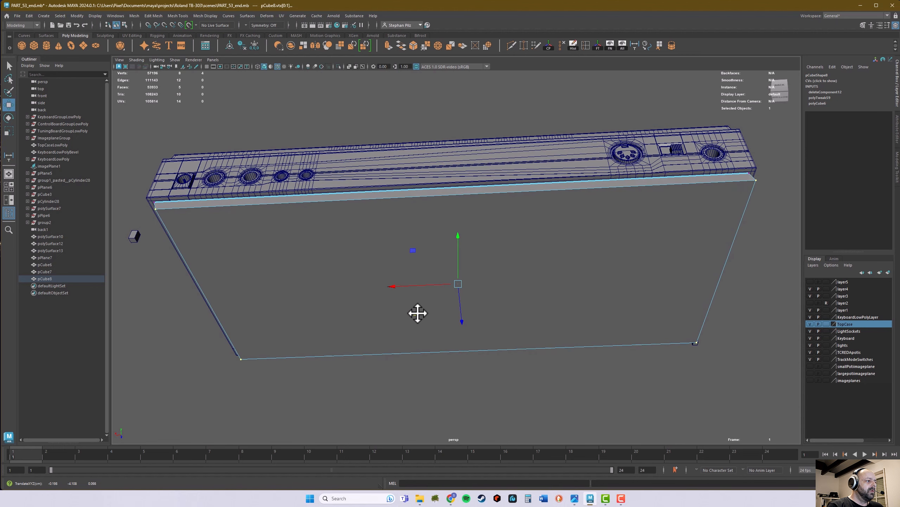
key("ctrl+z")
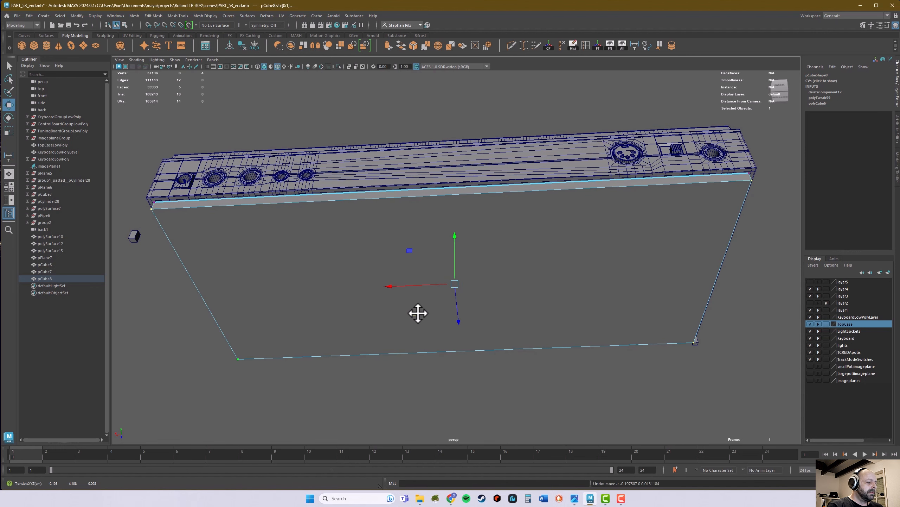
Step: Scale the plate's bottom vertices slightly inward in the XZ plane so that its side walls taper
key("r")
left_click(414, 313)
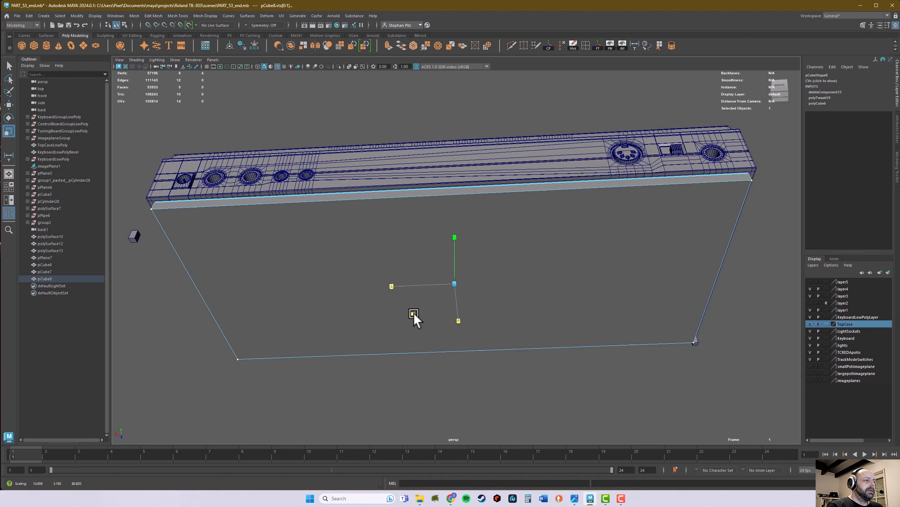
left_click_drag(414, 314, 416, 315)
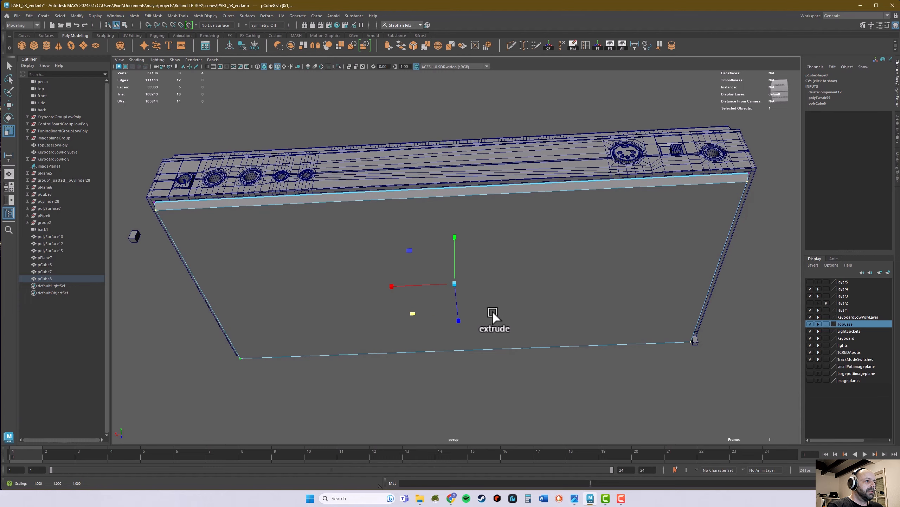
left_click_drag(562, 282, 567, 313, "alt")
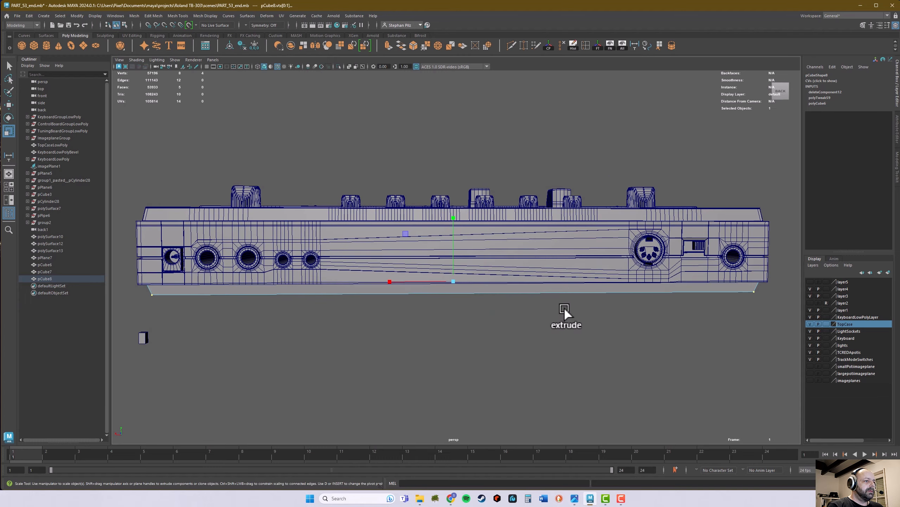
left_click_drag(496, 330, 581, 320, "alt")
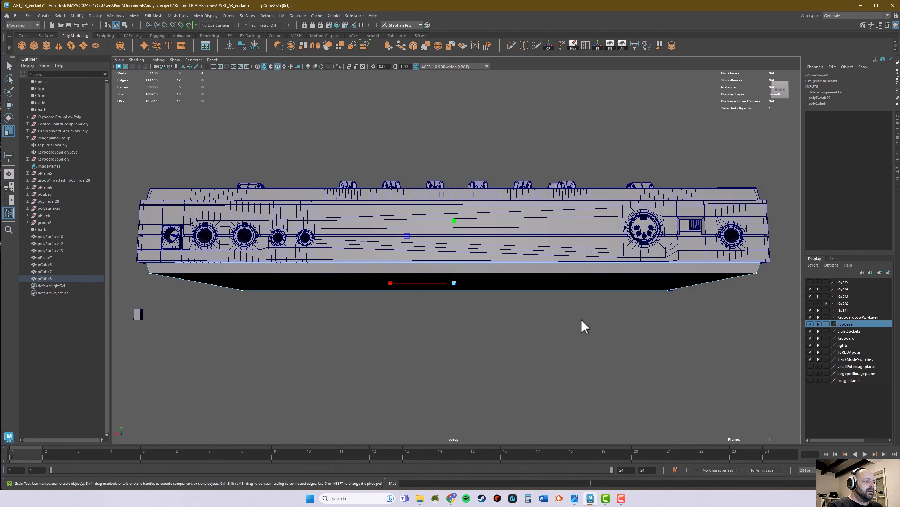
Step: In the side view, scale the plate's bottom vertices slightly outward along Z to reduce the front and rear taper
key("space")
key("space")
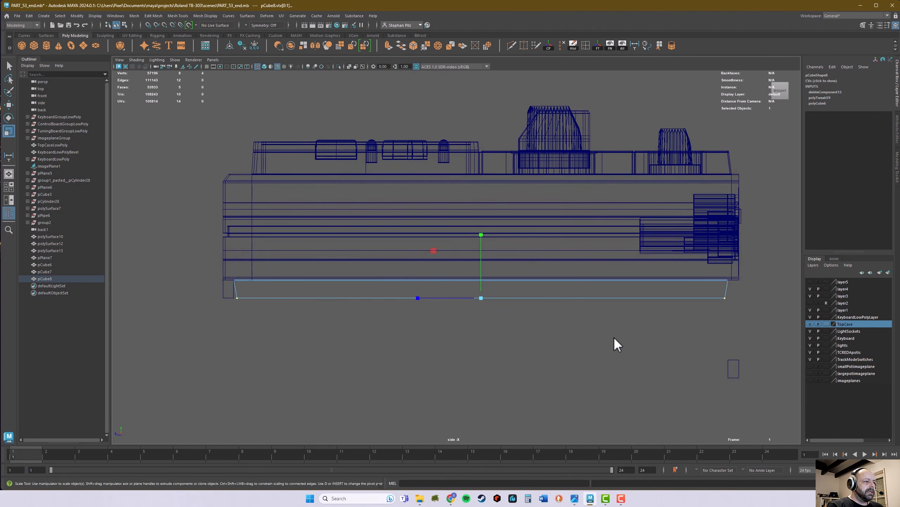
left_click_drag(421, 299, 419, 298)
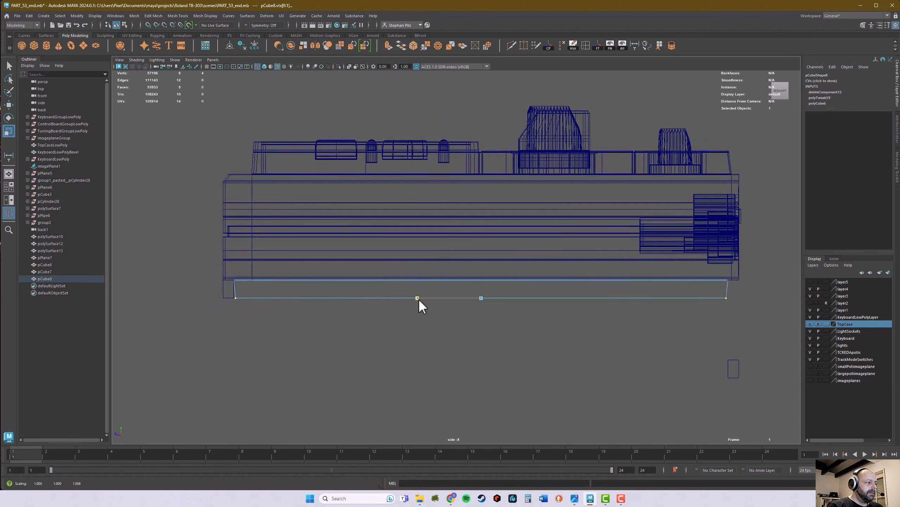
scroll(421, 305, "up", 10)
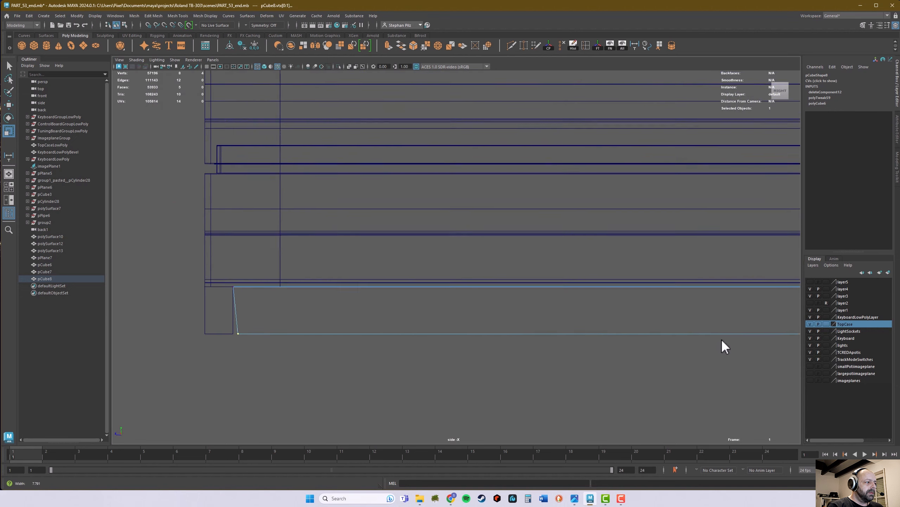
Step: In the side view, scale the plate's bottom vertices very slightly inward along Z to fine-tune the front and rear taper
right_click_drag(722, 340, 747, 341, "alt")
middle_click_drag(516, 342, 443, 338, "alt")
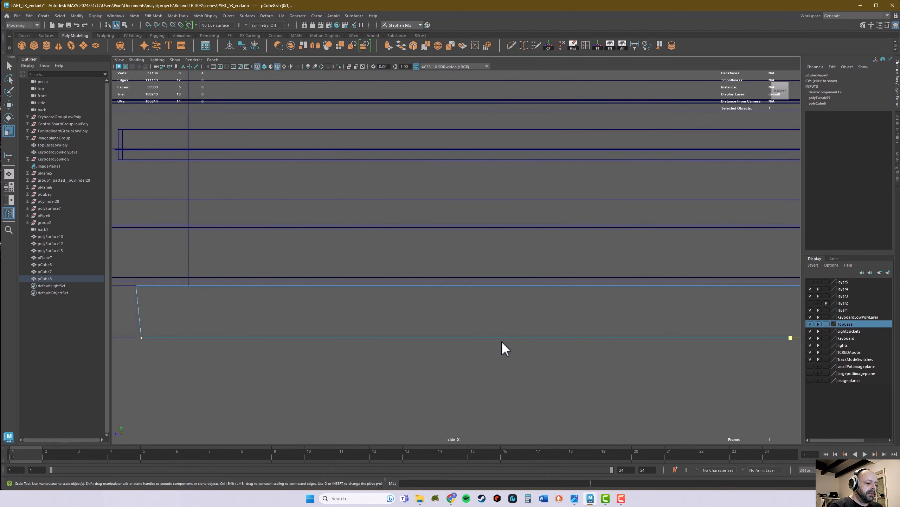
key("plus")
key("plus")
key("plus")
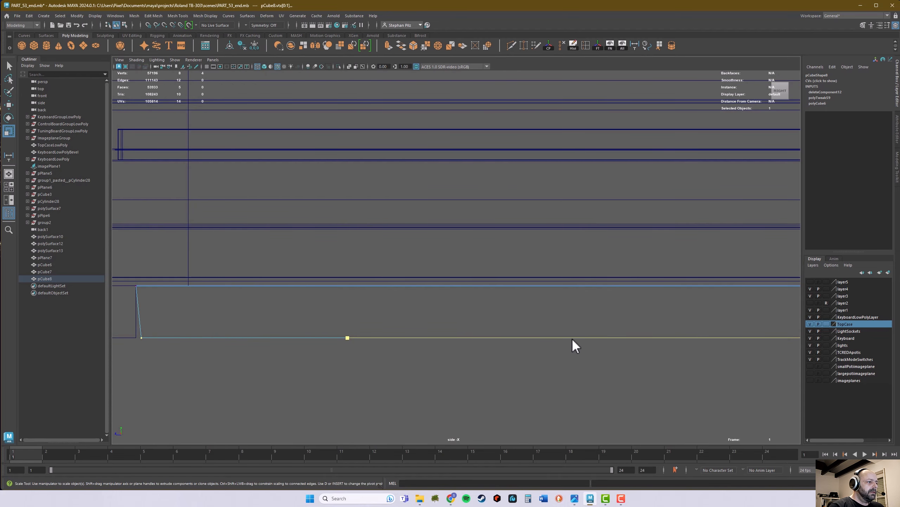
middle_click_drag(481, 345, 571, 347, "alt")
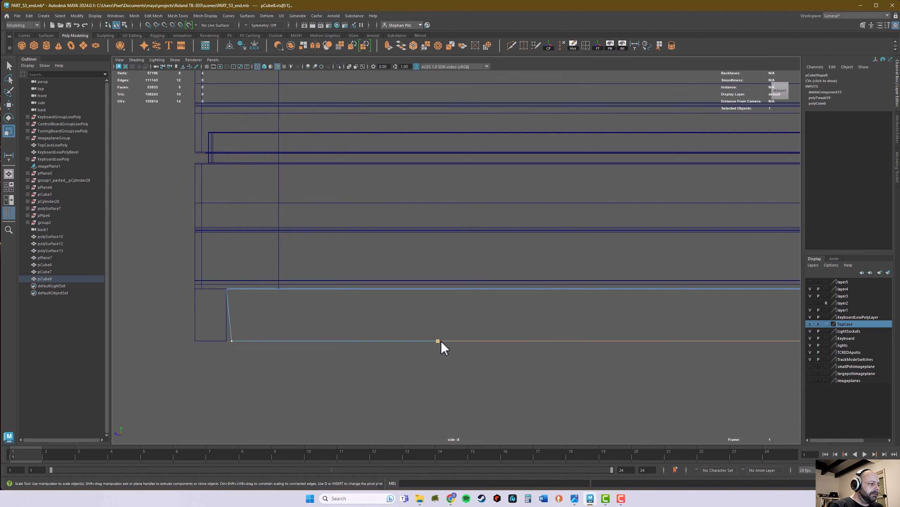
scroll(539, 339, "down", 5)
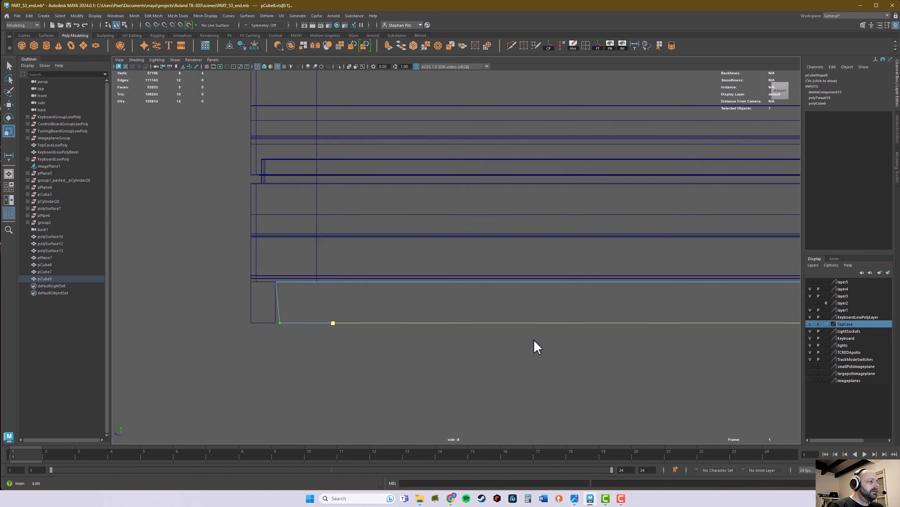
middle_click_drag(508, 340, 512, 385, "alt")
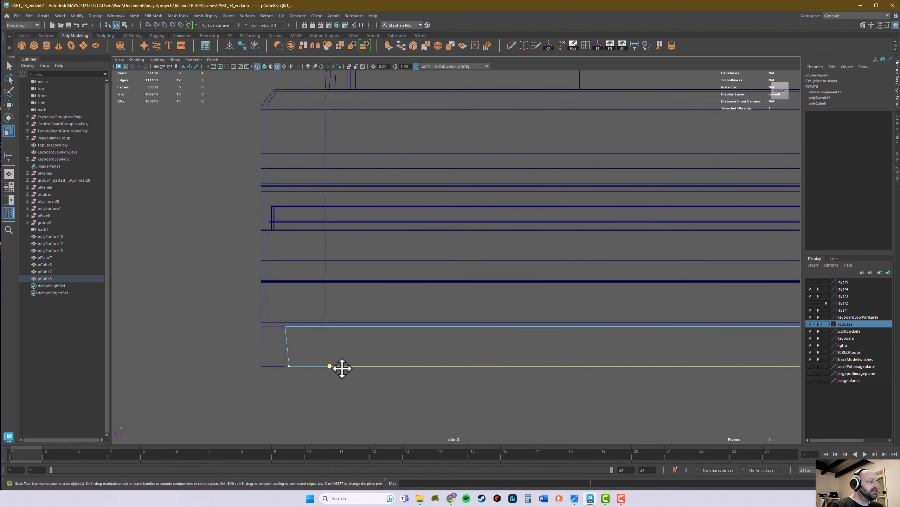
left_click_drag(330, 366, 331, 366)
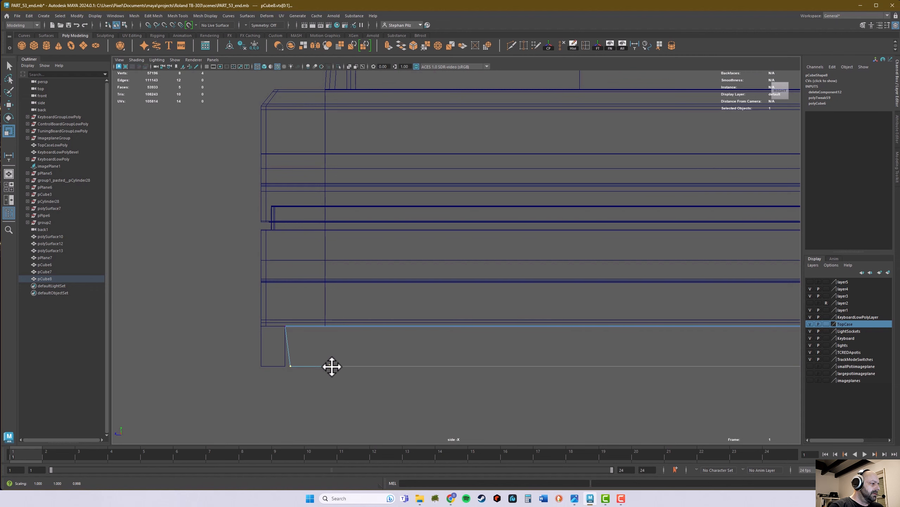
middle_click_drag(501, 347, 229, 353, "alt")
right_click_drag(693, 360, 617, 343, "alt")
Step: In the front view, scale the plate's bottom vertices slightly outward along X to reduce the taper of its end walls
key("space")
key("space")
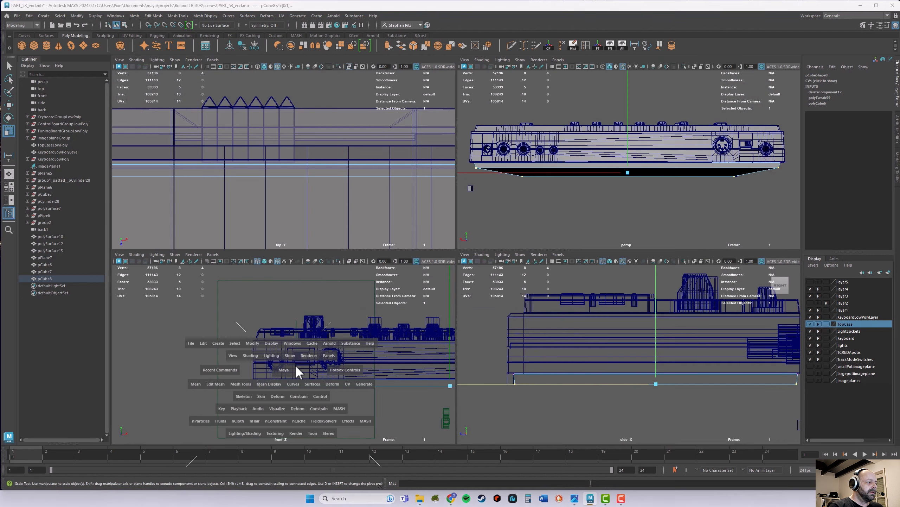
middle_click_drag(502, 362, 232, 359, "alt")
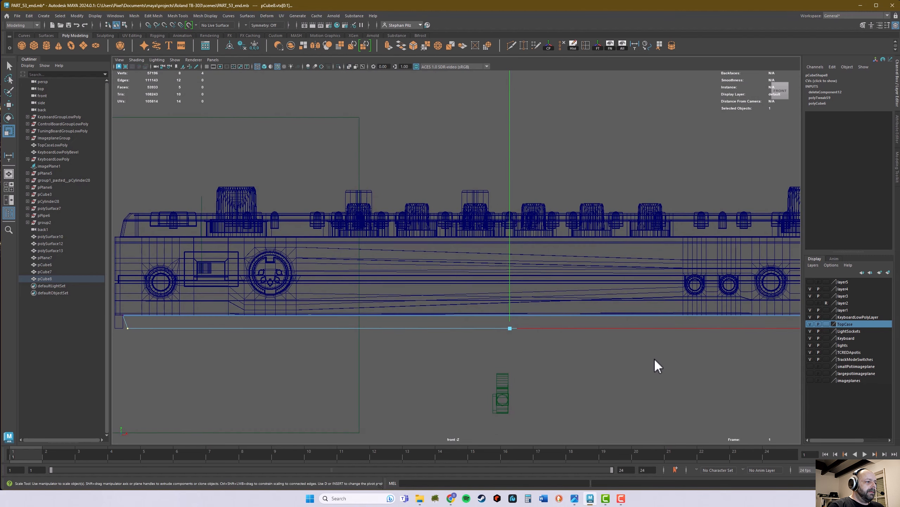
middle_click_drag(655, 358, 270, 370, "alt")
right_click_drag(364, 370, 564, 373, "alt")
middle_click_drag(564, 373, 577, 311, "alt")
right_click_drag(505, 336, 581, 340, "alt")
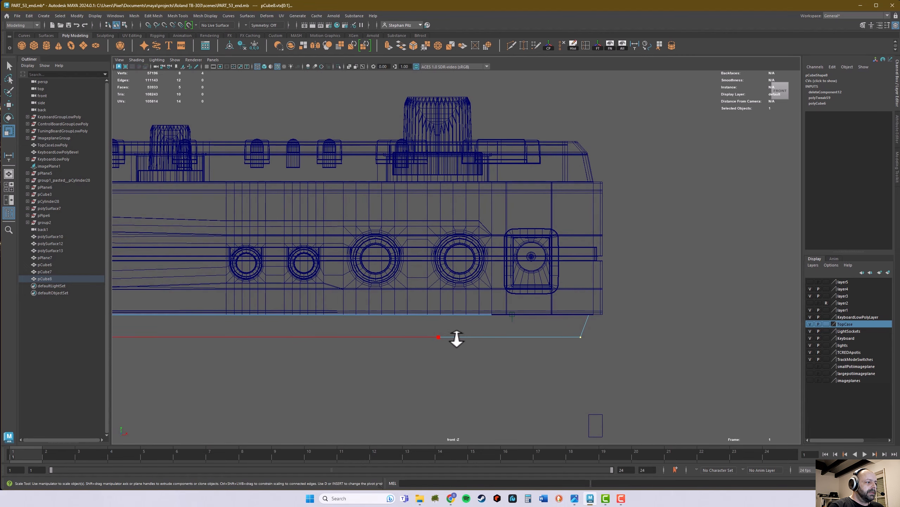
left_click_drag(439, 338, 439, 338)
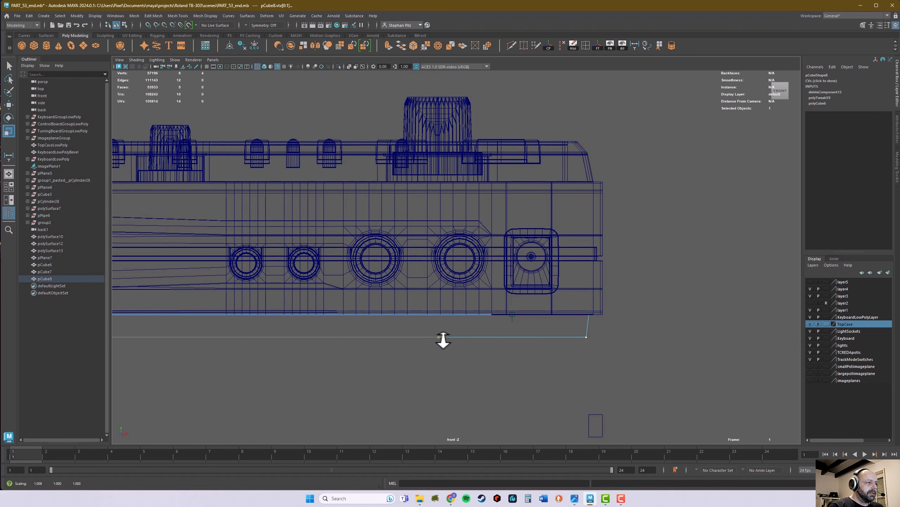
left_click_drag(444, 340, 443, 340)
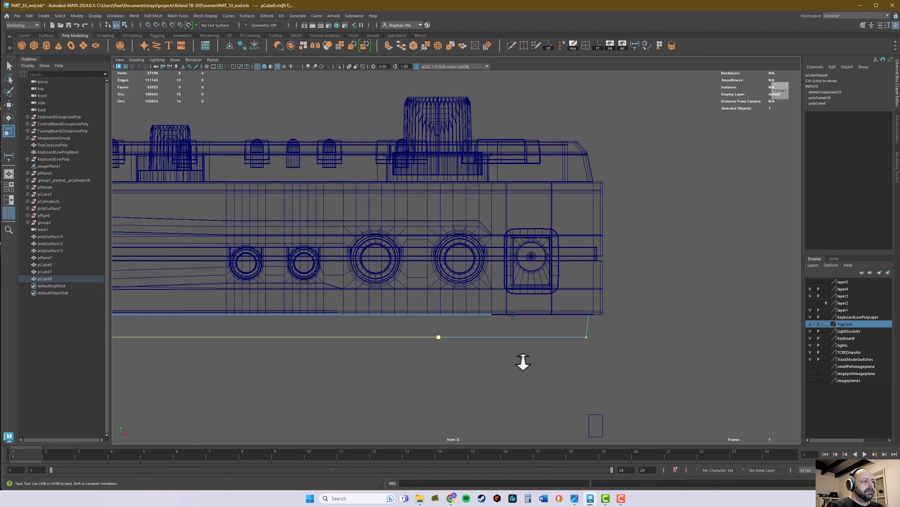
middle_click_drag(523, 362, 530, 338, "alt")
Step: Deselect the plate and examine its tapered walls from below in the perspective view
key("space")
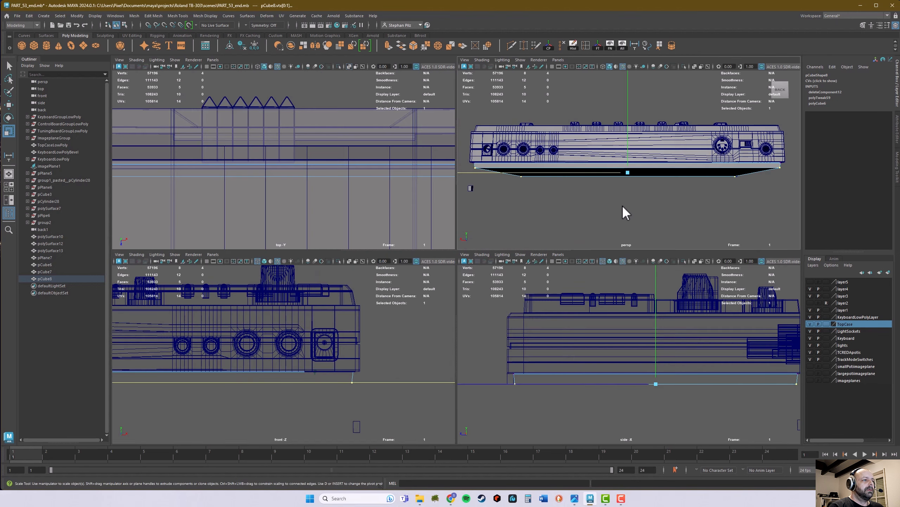
key("space")
left_click_drag(581, 248, 585, 244, "alt")
right_click_drag(559, 246, 561, 269)
left_click_drag(560, 269, 498, 314, "alt")
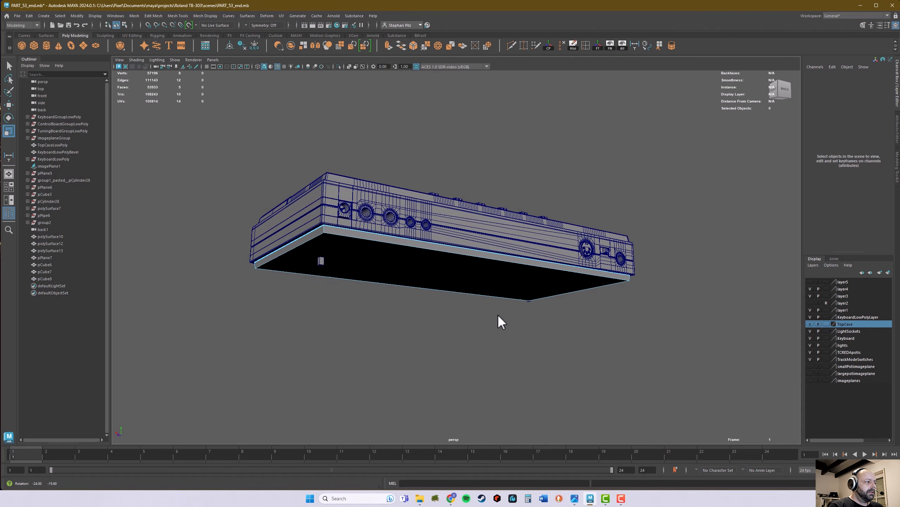
right_click_drag(498, 314, 532, 320, "alt")
left_click_drag(532, 320, 433, 294, "alt")
right_click_drag(434, 294, 478, 318, "alt")
left_click_drag(479, 318, 453, 313, "alt")
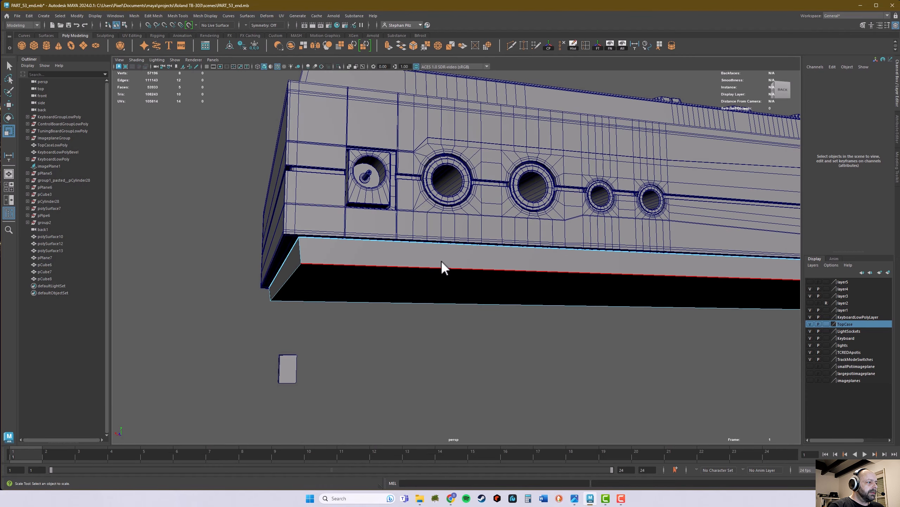
Step: Select the whole plate as an object and bevel its edges with three segments
right_click_drag(446, 257, 473, 247)
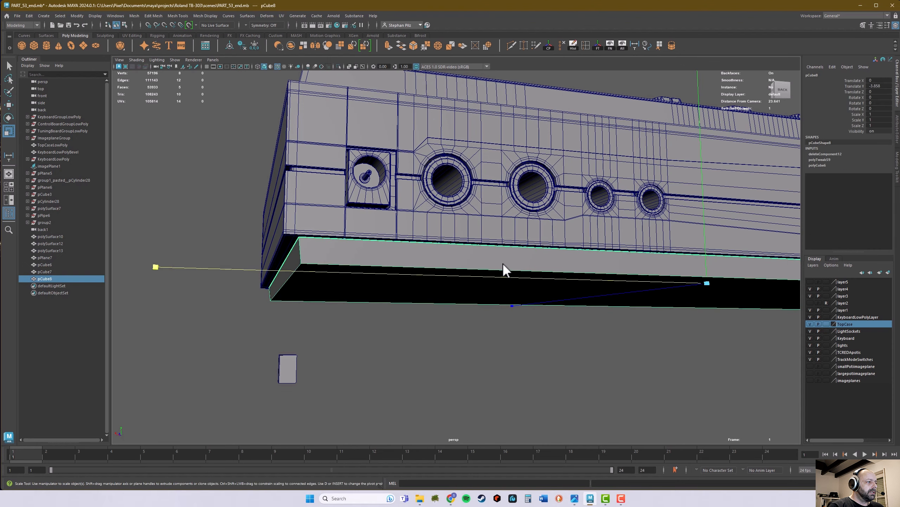
left_click_drag(501, 263, 503, 273, "alt")
key("minus")
key("minus")
key("minus")
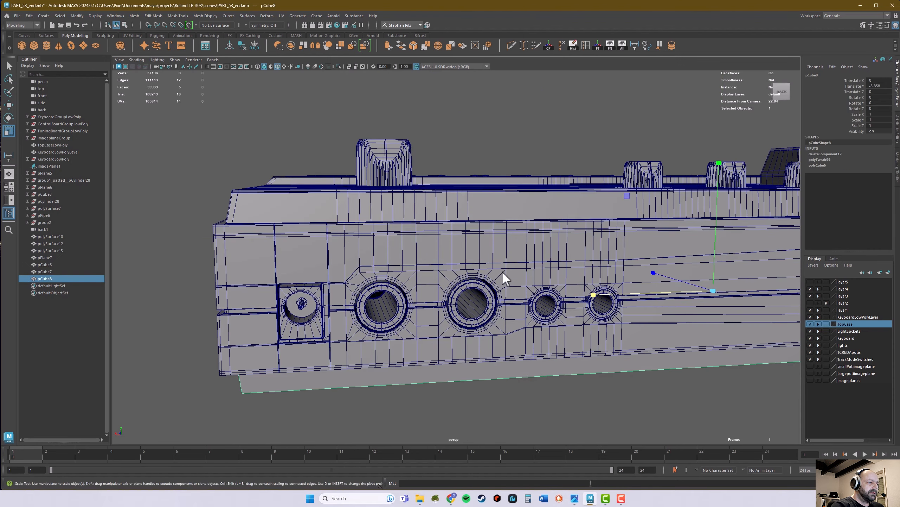
right_click_drag(546, 407, 512, 381, "alt")
left_click_drag(512, 382, 493, 340, "alt")
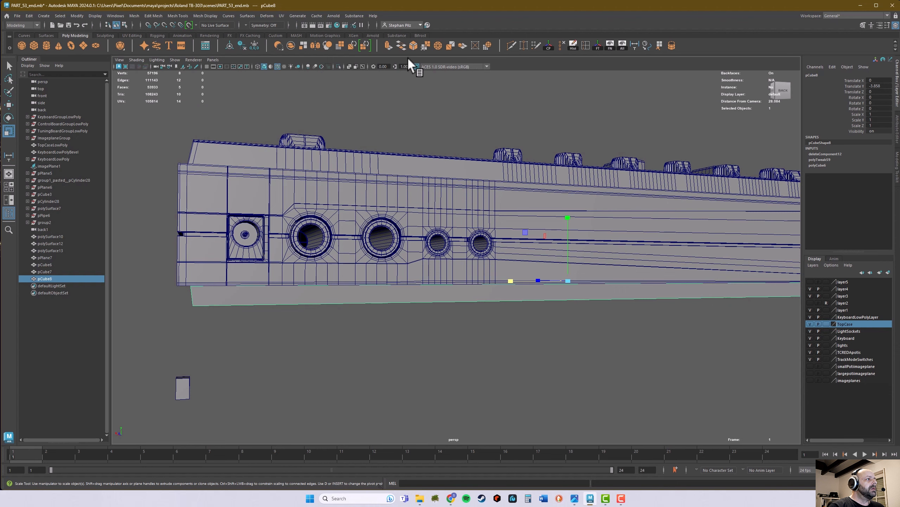
left_click(413, 46)
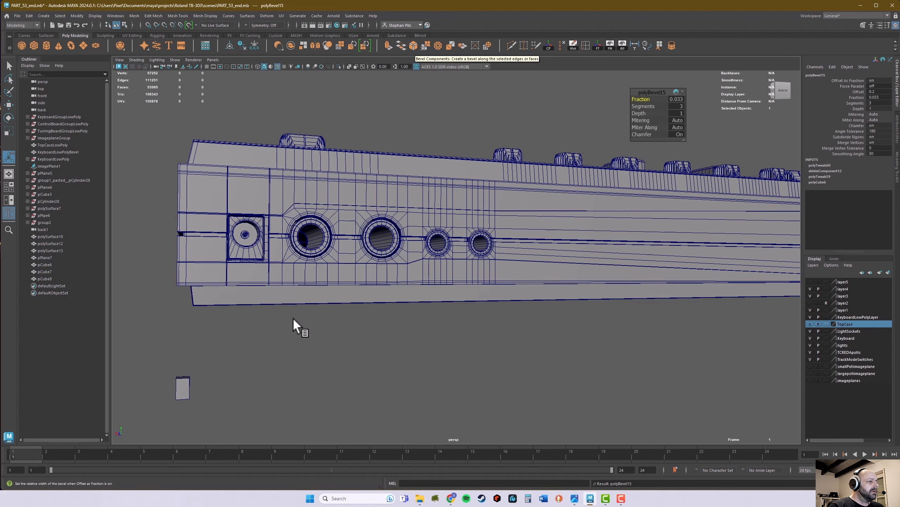
Step: Try bevel fractions of 0.2 and 0.1 on the plate's edges
right_click_drag(293, 317, 595, 276, "alt")
middle_click_drag(595, 276, 569, 262, "alt")
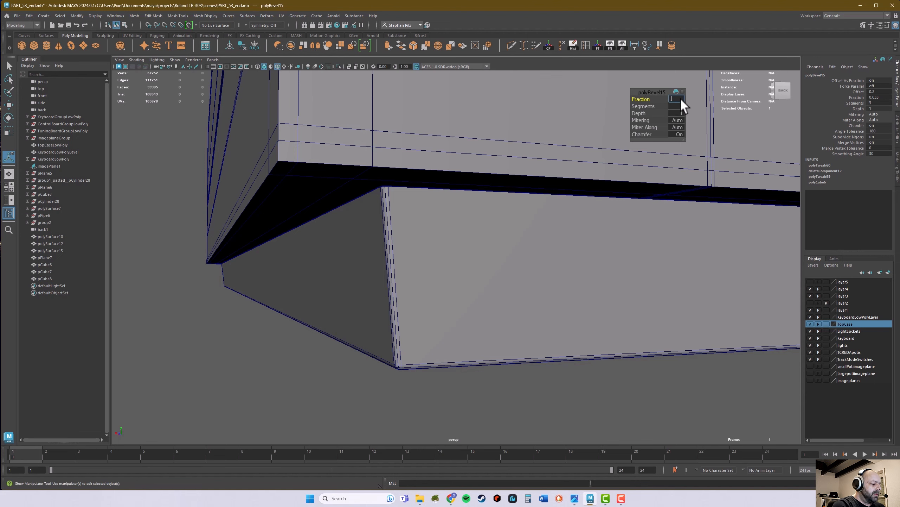
type("2")
key("Return")
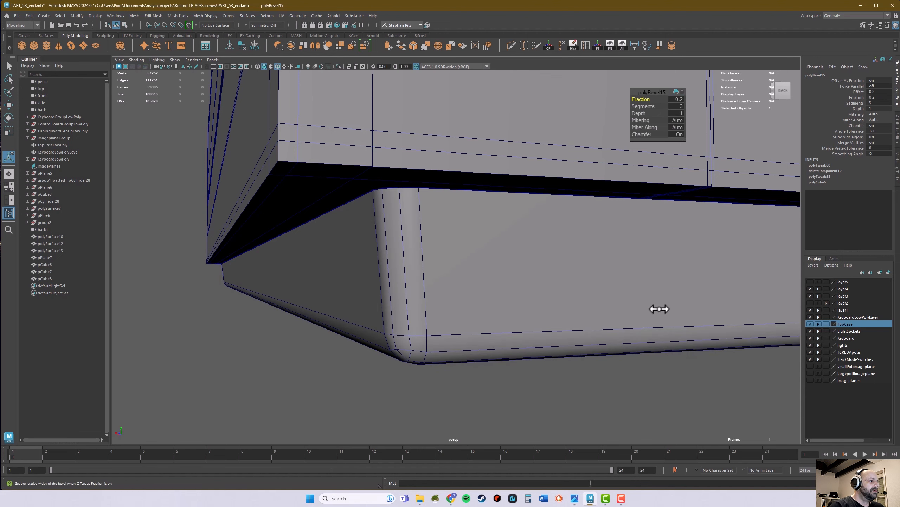
left_click_drag(657, 307, 506, 338, "alt")
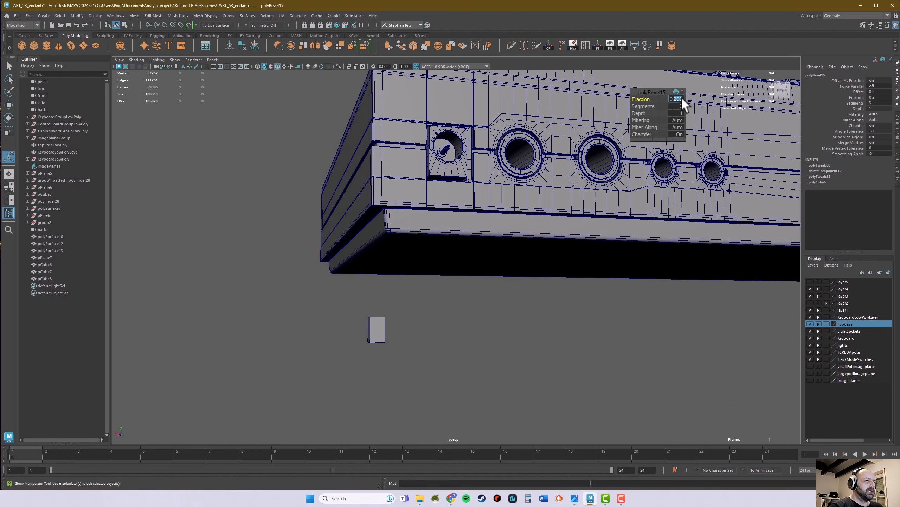
key("Return")
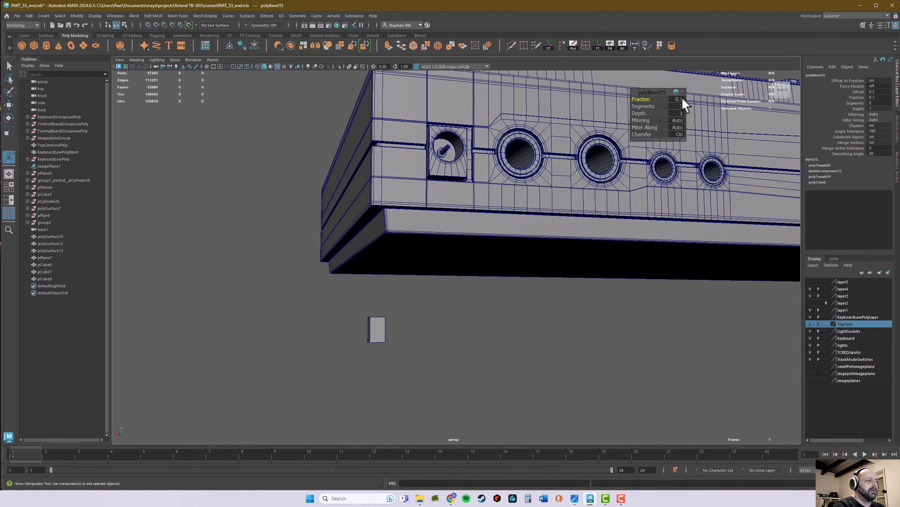
left_click(547, 323)
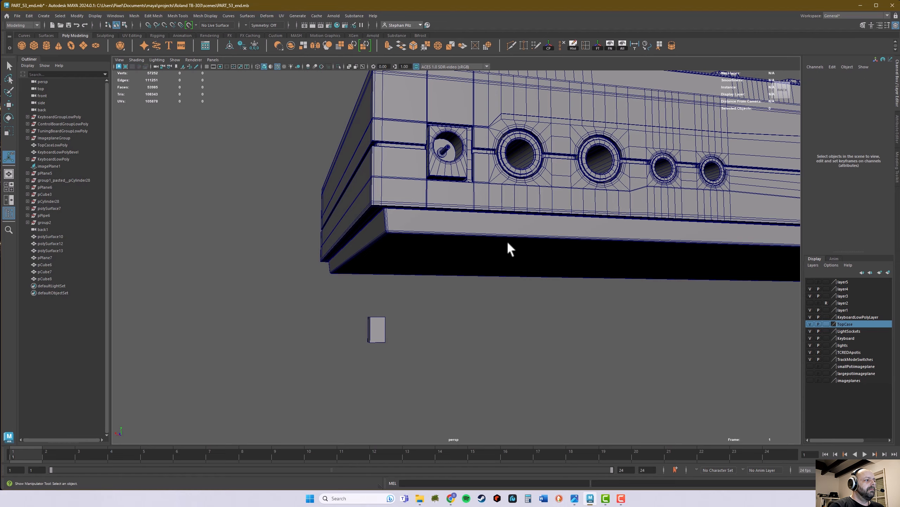
Step: Reselect the plate and reduce its bevel fraction to 0.06
right_click_drag(513, 235, 525, 227)
key("q")
left_click_drag(524, 264, 516, 270, "alt")
right_click_drag(475, 320, 424, 346, "alt")
left_click_drag(506, 312, 511, 340, "alt")
middle_click_drag(511, 339, 191, 280, "alt")
left_click_drag(453, 304, 440, 296, "alt")
right_click_drag(482, 309, 686, 308, "alt")
left_click(678, 269)
left_click(823, 154)
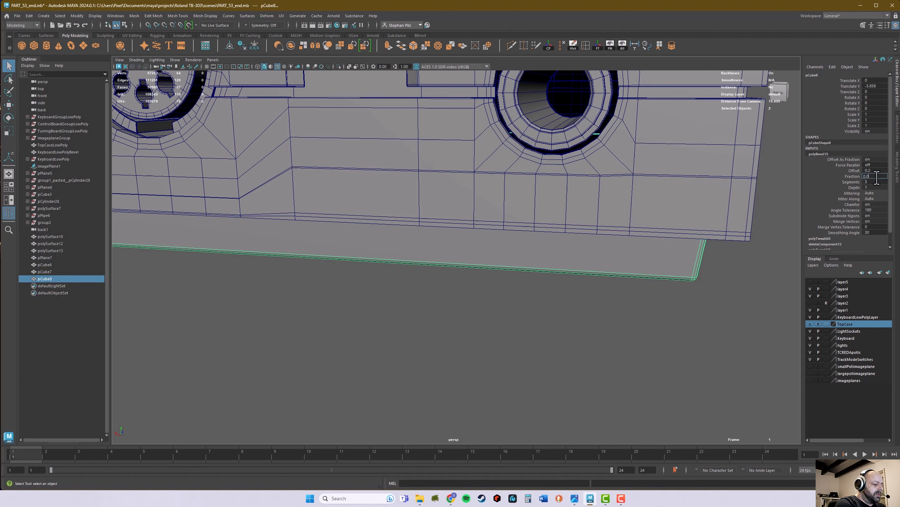
key("Return")
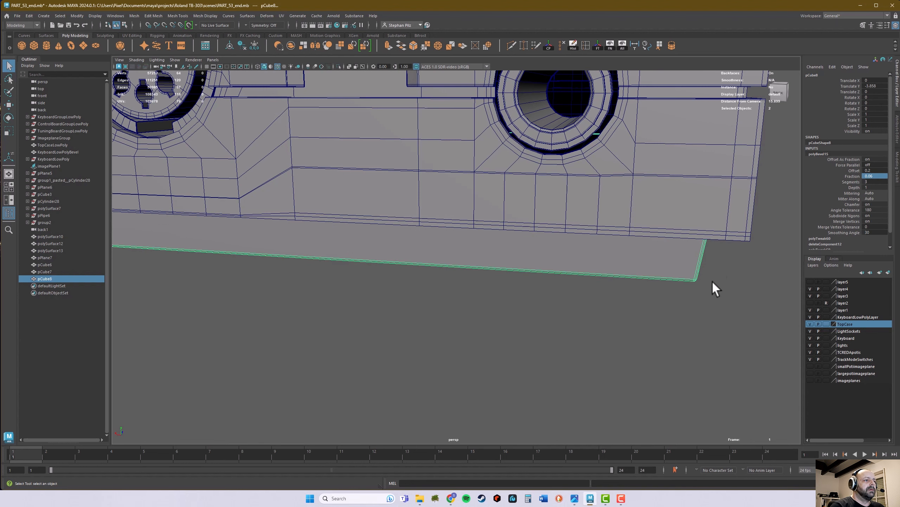
Step: Turn off the wireframe display and examine the plate's beveled rear corner against the case
right_click_drag(669, 268, 703, 258)
left_click(748, 315)
right_click_drag(748, 315, 649, 317, "alt")
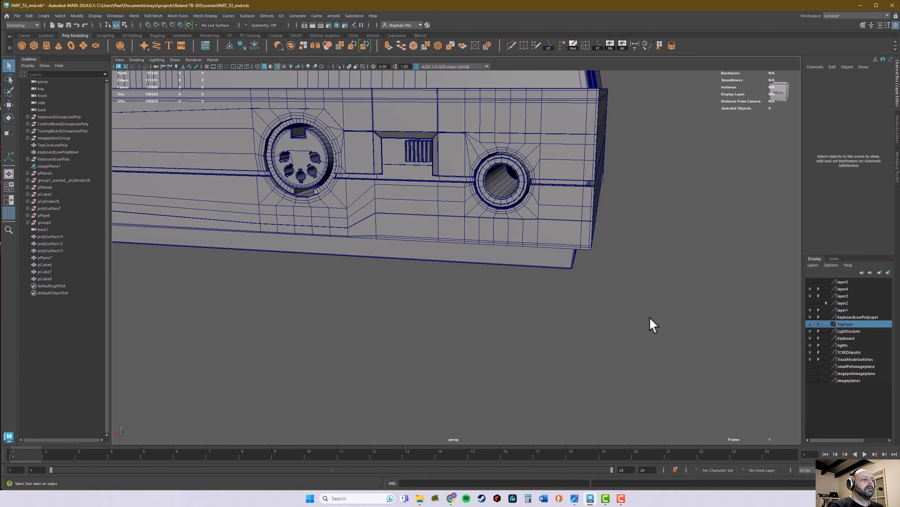
left_click_drag(610, 307, 551, 274, "alt")
right_click_drag(550, 273, 438, 272, "alt")
left_click_drag(438, 272, 399, 274, "alt")
right_click_drag(453, 278, 659, 255, "alt")
middle_click_drag(659, 254, 557, 287, "alt")
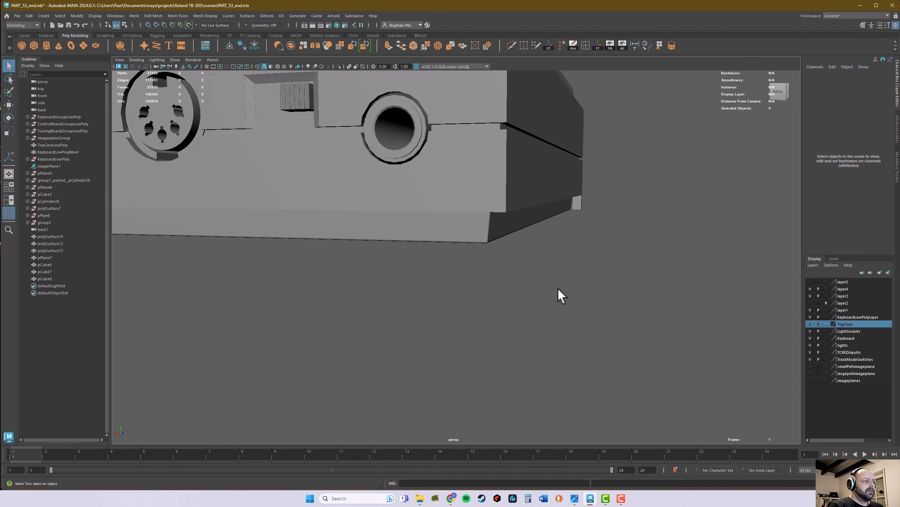
left_click_drag(559, 287, 567, 288, "alt")
middle_click_drag(567, 287, 539, 283, "alt")
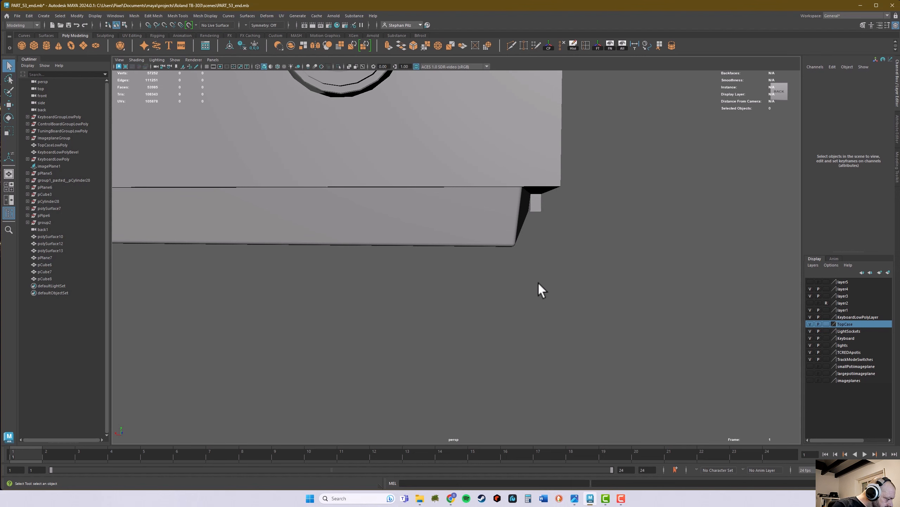
Step: Set the plate's bevel fraction to 0.05 and deselect the plate
left_click(494, 230)
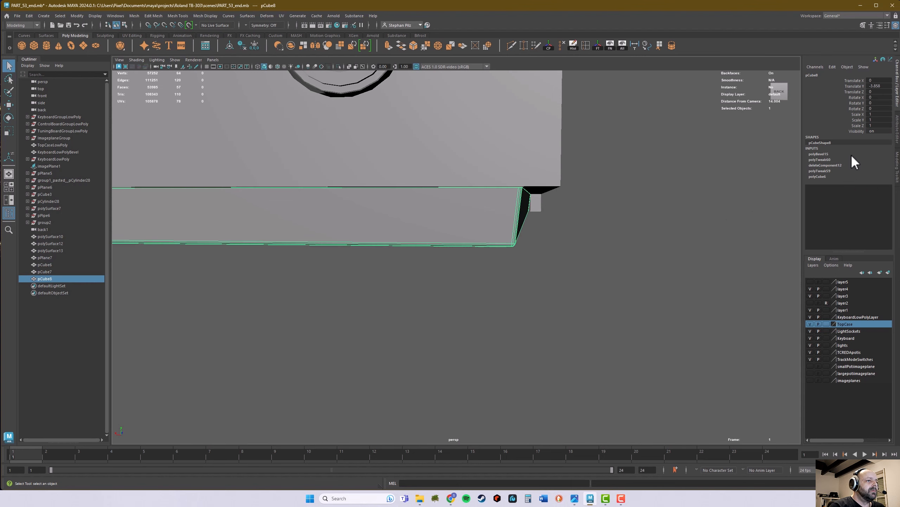
left_click(833, 154)
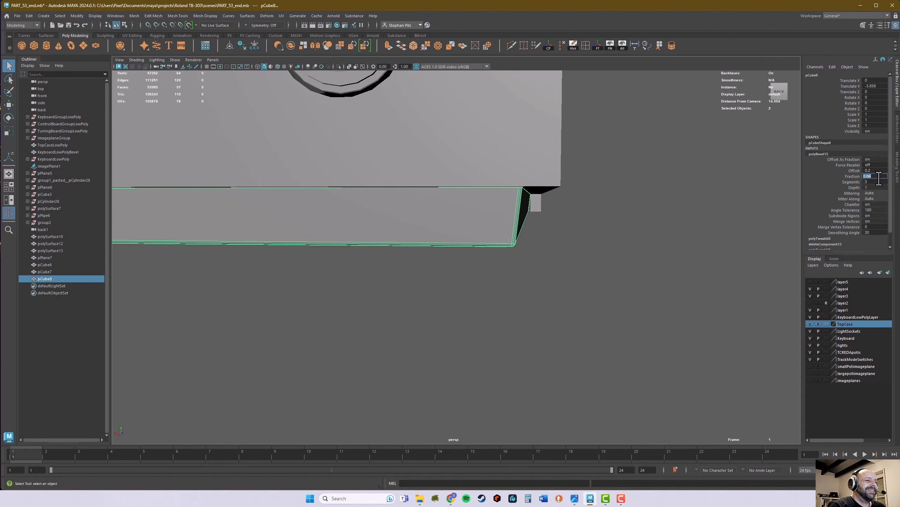
left_click(877, 176)
type("0.0")
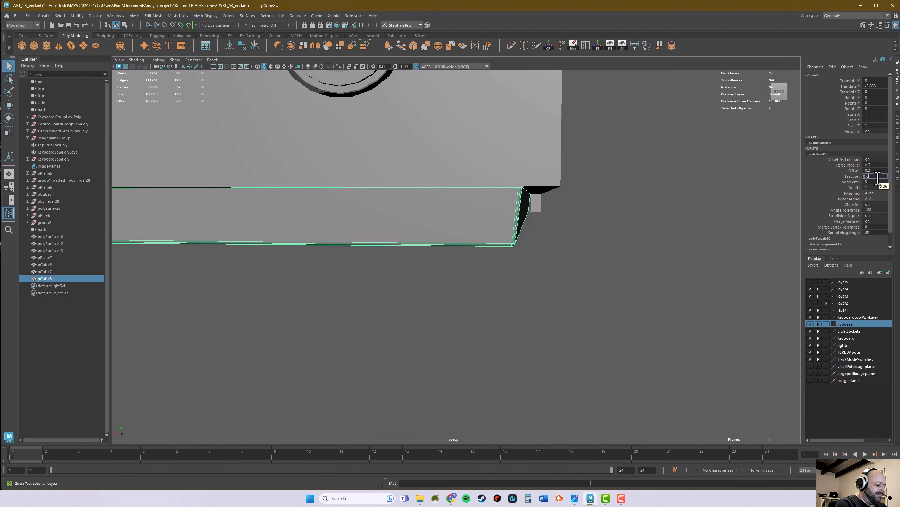
type("5")
key("Return")
right_click_drag(473, 208, 515, 195)
left_click(580, 257)
Step: Select the small block beside the case and set its width to 0.8 and height to 0.25
scroll(563, 284, "down", 5)
left_click_drag(558, 296, 575, 269, "alt")
scroll(497, 284, "down", 5)
left_click(285, 271)
scroll(408, 296, "up", 4)
middle_click_drag(410, 295, 483, 296, "alt")
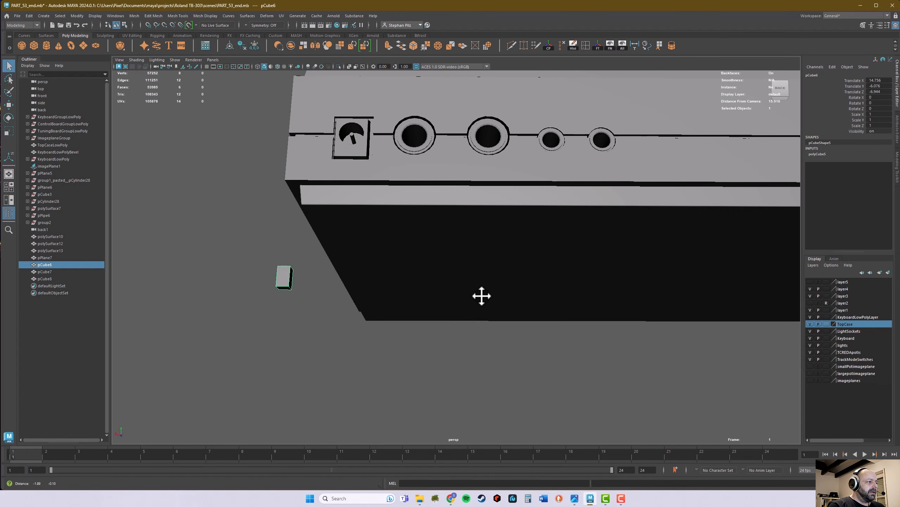
left_click(829, 155)
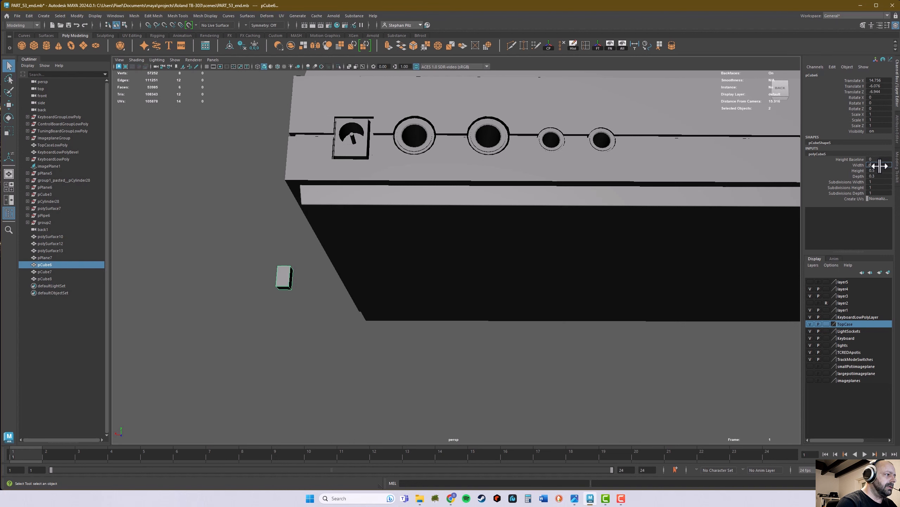
left_click_drag(880, 166, 880, 166, "ctrl")
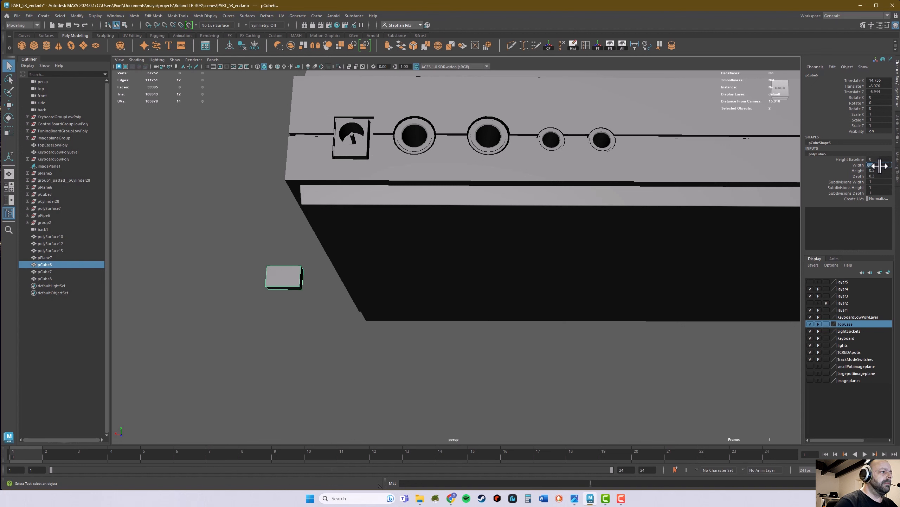
left_click(883, 171)
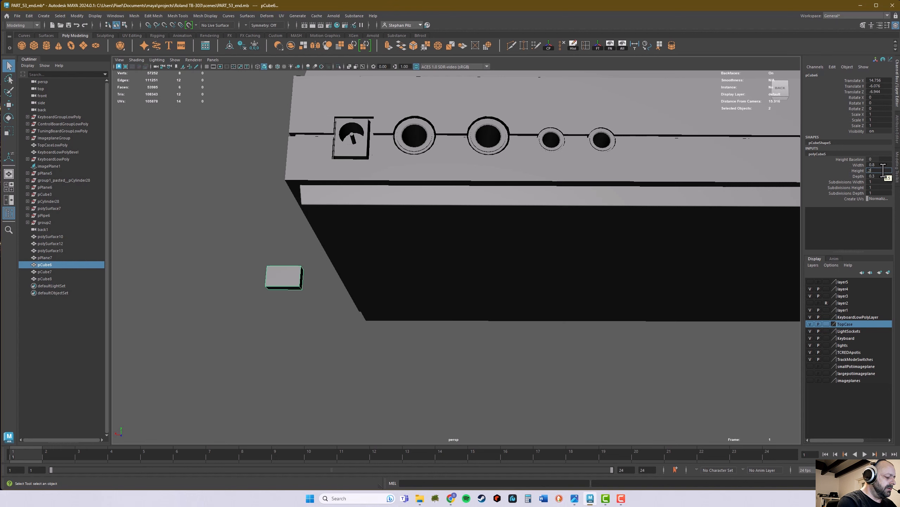
type(".25")
key("Return")
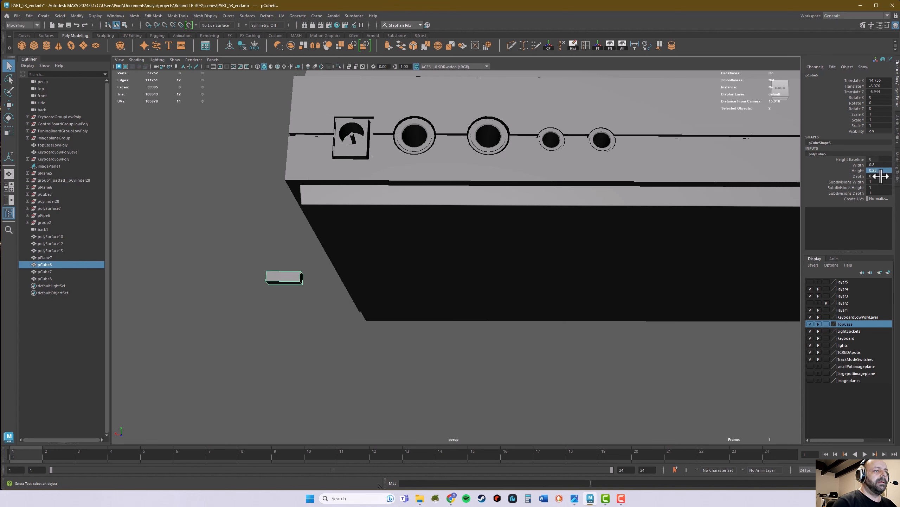
Step: Delete the top face of the small block beneath the case
left_click_drag(463, 223, 428, 236, "alt")
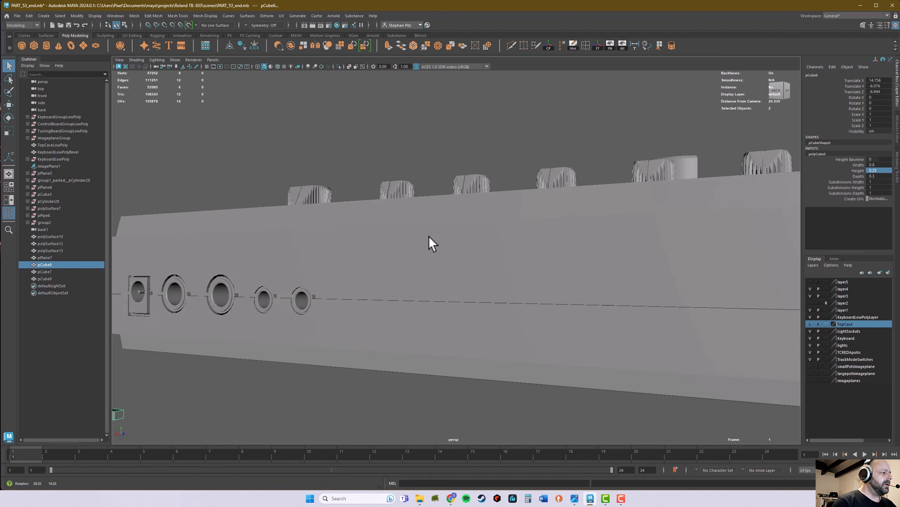
middle_click_drag(428, 236, 461, 213, "alt")
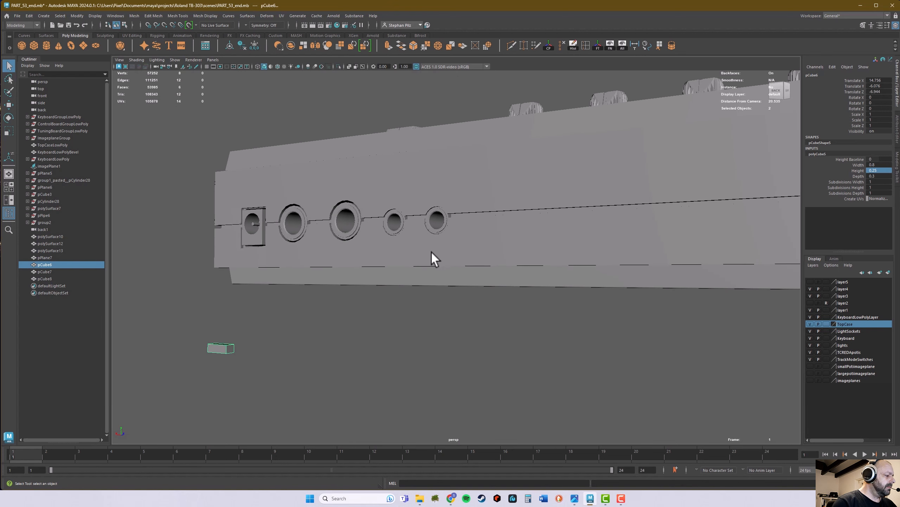
scroll(422, 281, "down", 1)
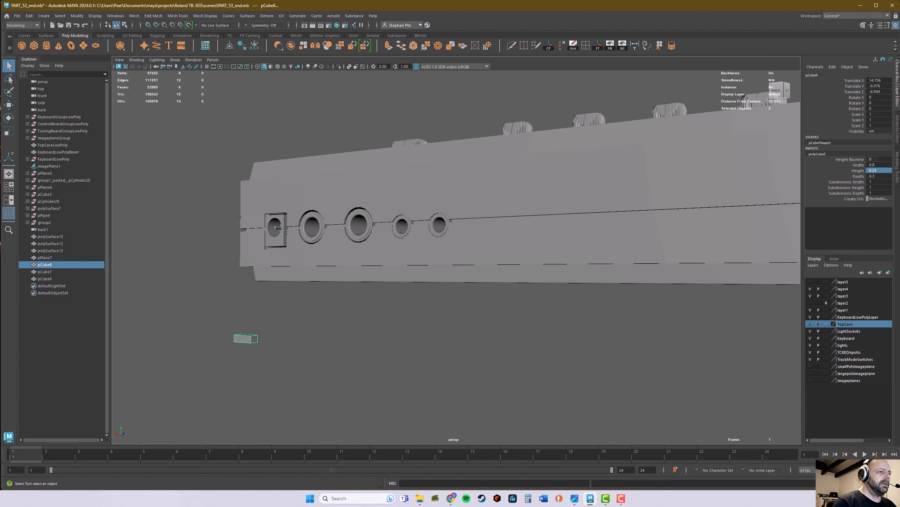
left_click_drag(714, 304, 601, 314, "alt")
middle_click_drag(550, 317, 535, 284, "alt")
left_click_drag(534, 283, 464, 307, "alt")
middle_click_drag(464, 307, 491, 235, "alt")
right_click_drag(494, 288, 721, 243, "alt")
left_click_drag(539, 288, 543, 296, "alt")
right_click_drag(563, 301, 557, 313)
left_click(564, 306)
key("Delete")
Step: Return to object selection, frame the small block and examine its underside and long side face
right_click_drag(576, 281, 576, 281)
left_click_drag(558, 308, 519, 298, "alt")
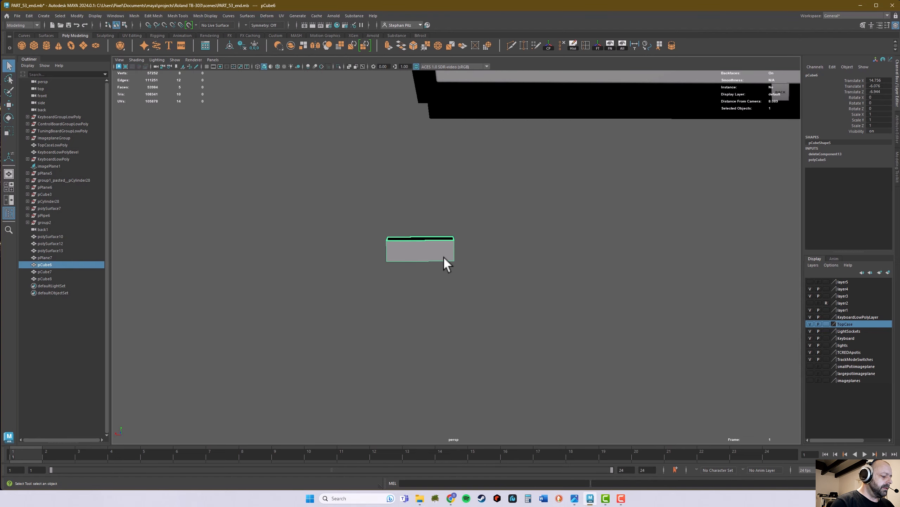
key("f")
left_click_drag(460, 312, 461, 308, "alt")
right_click_drag(462, 308, 332, 303, "alt")
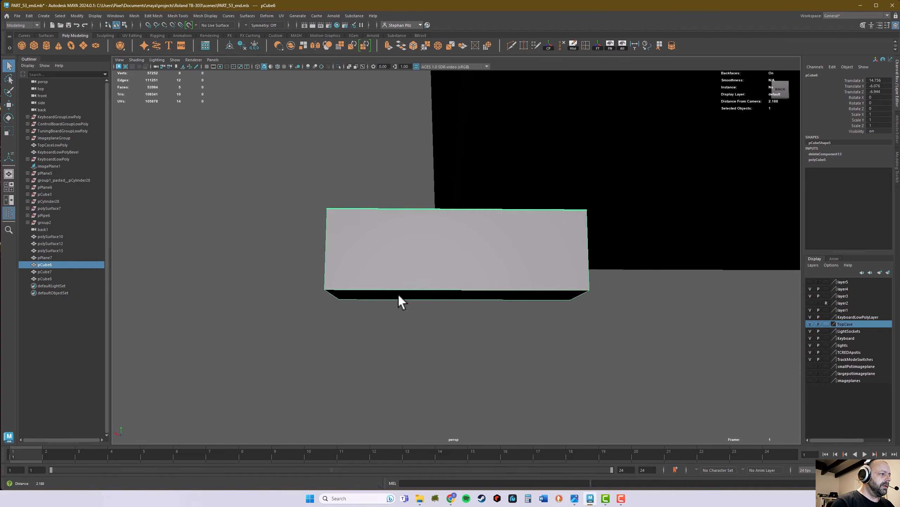
mouse_move(398, 293)
left_mouse_down("alt")
mouse_move(421, 301)
mouse_move(406, 295)
left_mouse_up("alt")
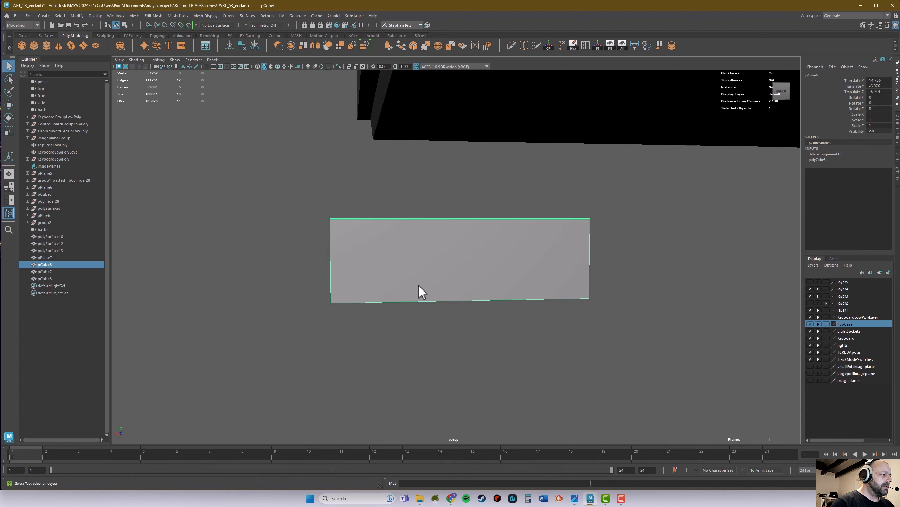
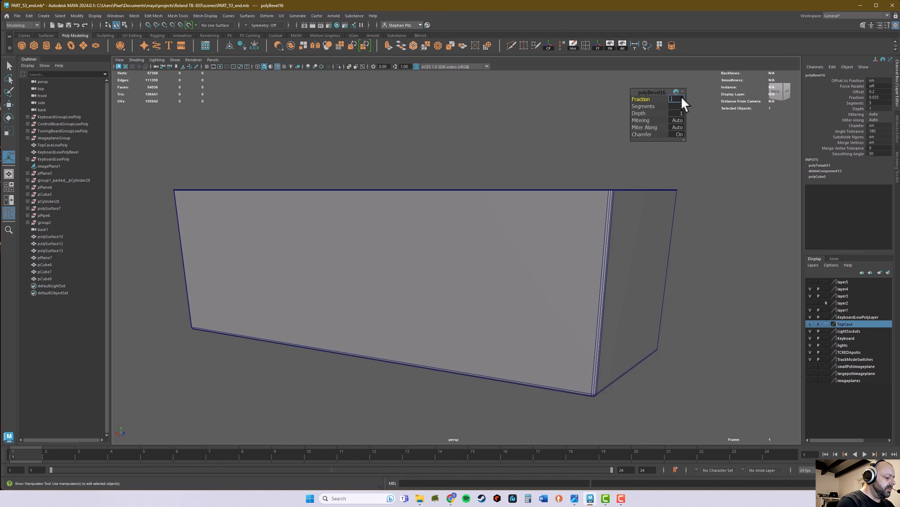
Step: Set the small block's bevel fraction to 0.05 and leave the bevel settings
type("0.5")
key("Return")
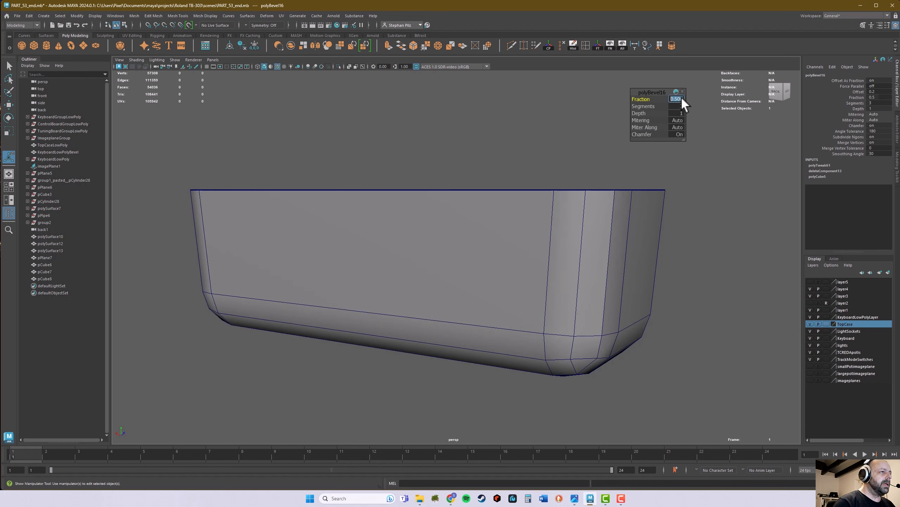
type(".05")
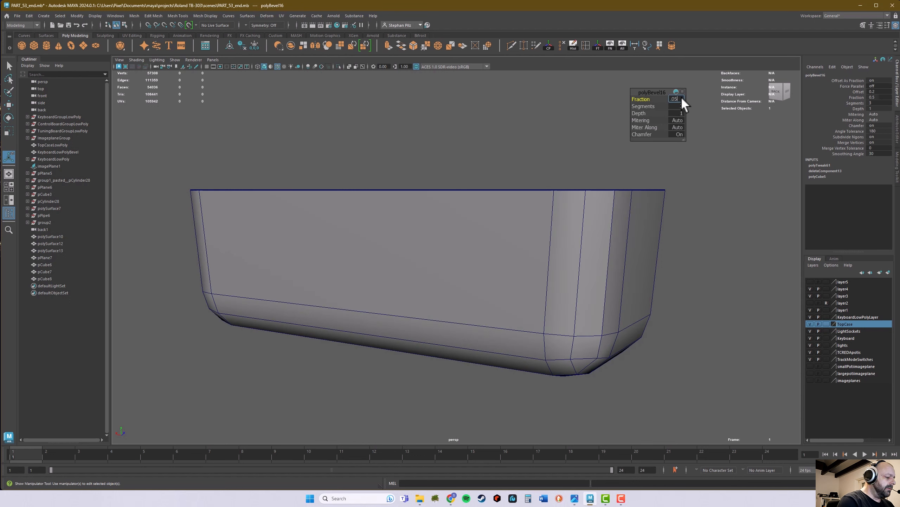
key("Return")
scroll(663, 220, "down", 5)
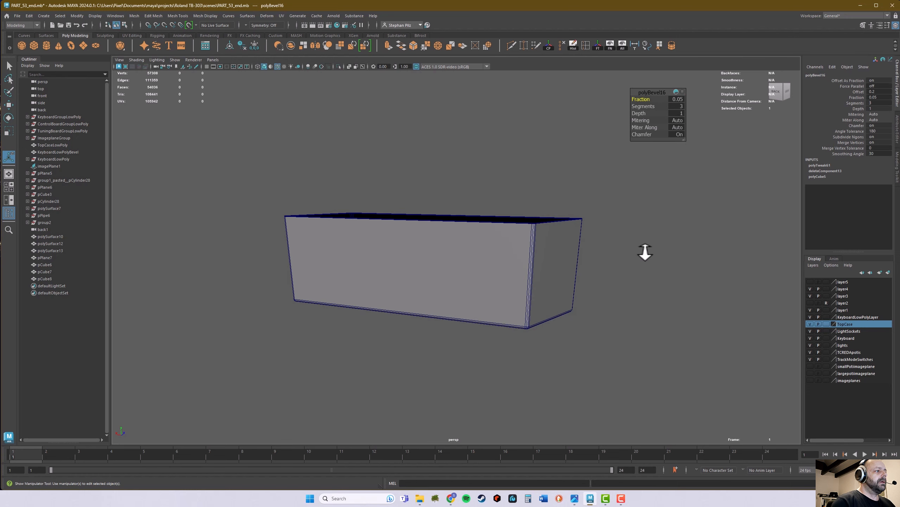
left_click_drag(587, 281, 631, 277, "alt")
right_click_drag(448, 277, 477, 263)
key("q")
Step: Select the small open-topped block and raise it to just below the case's underside
scroll(432, 279, "down", 5)
left_click_drag(432, 279, 467, 295, "alt")
scroll(569, 293, "down", 5)
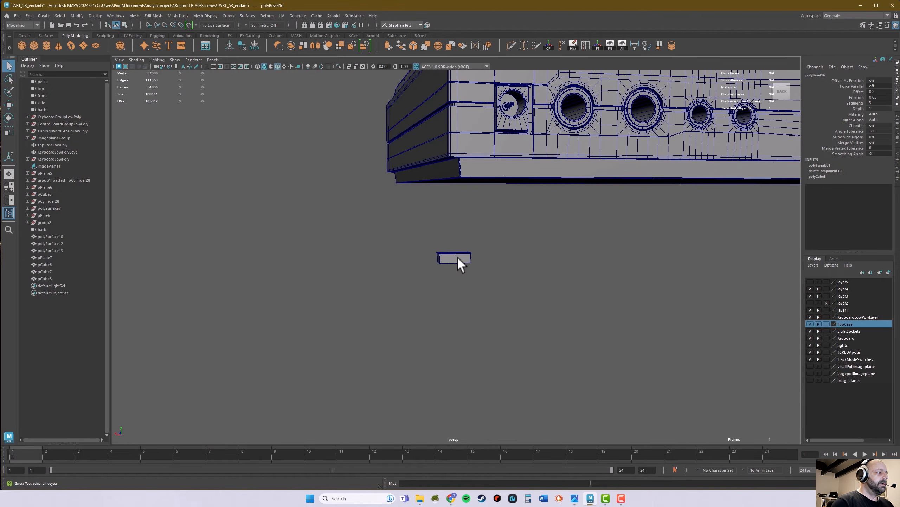
left_click(457, 257)
left_click_drag(460, 262, 498, 252, "alt")
key("w")
mouse_move(465, 286)
left_mouse_down("alt")
mouse_move(513, 264)
mouse_move(465, 283)
left_mouse_up("alt")
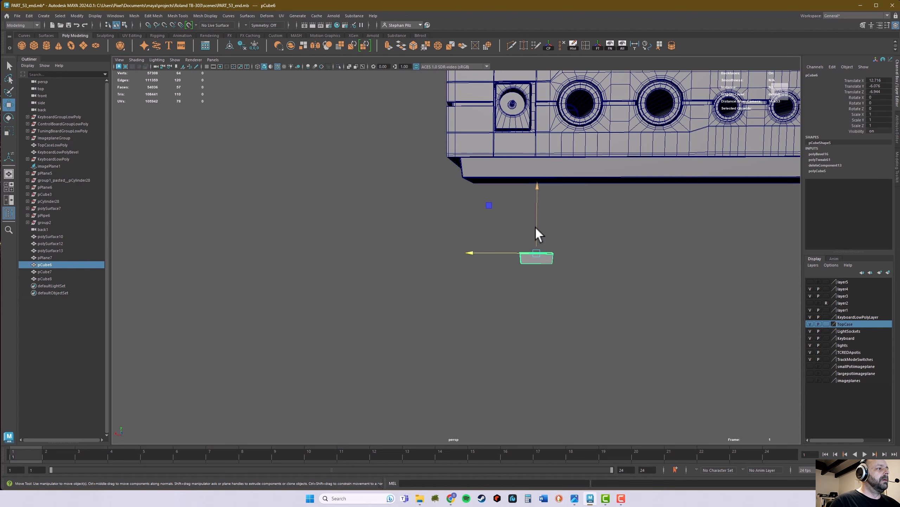
left_click_drag(535, 224, 467, 170)
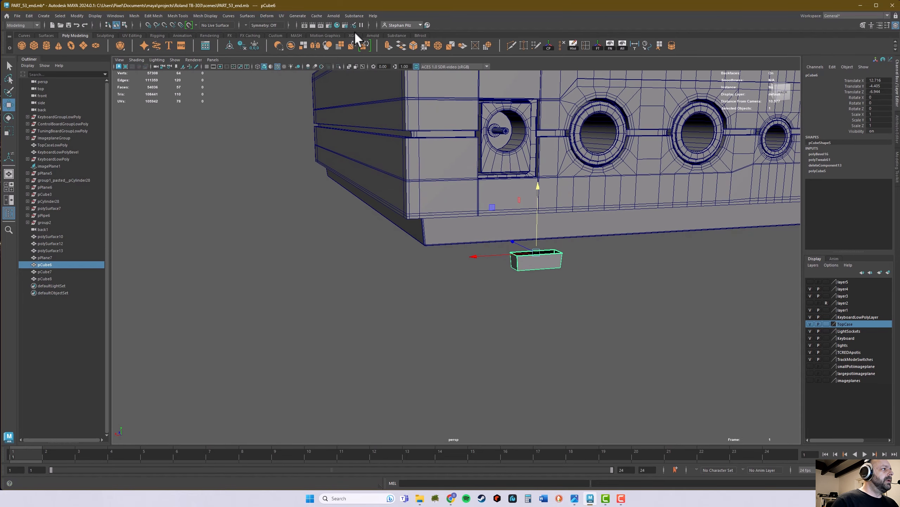
Step: Create a new polygon cube and set its width to 0.8
left_click(35, 47)
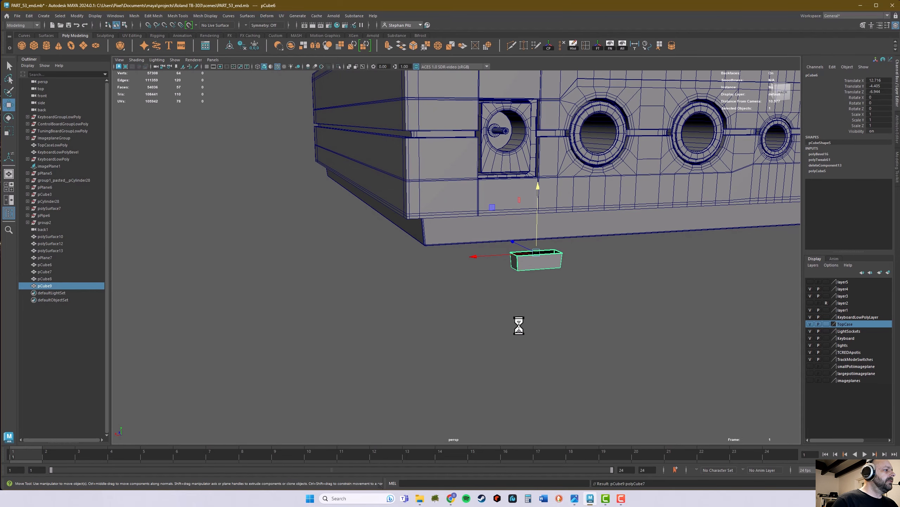
right_click_drag(706, 324, 515, 328, "alt")
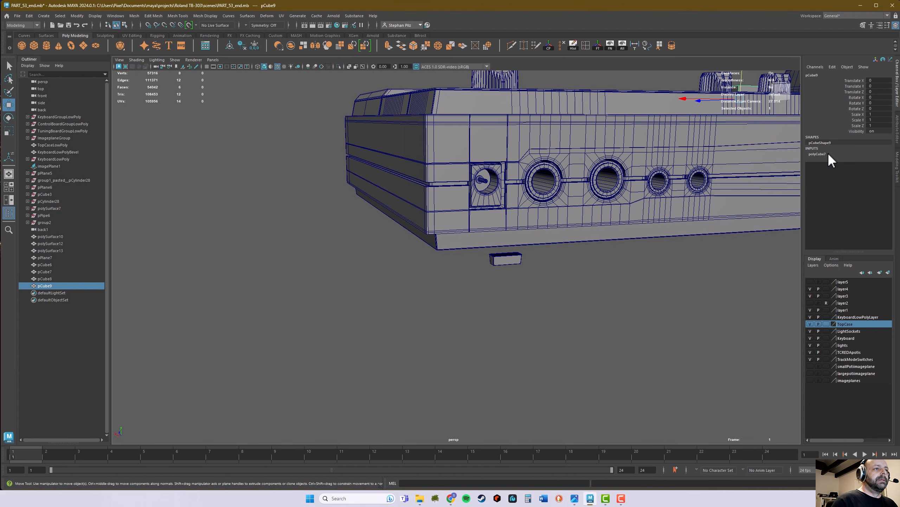
left_click(826, 154)
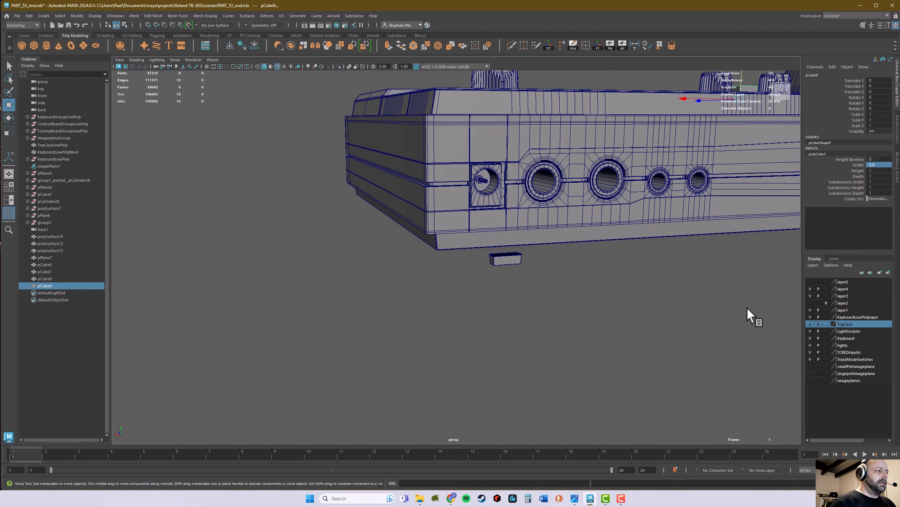
right_click_drag(747, 308, 598, 284, "alt")
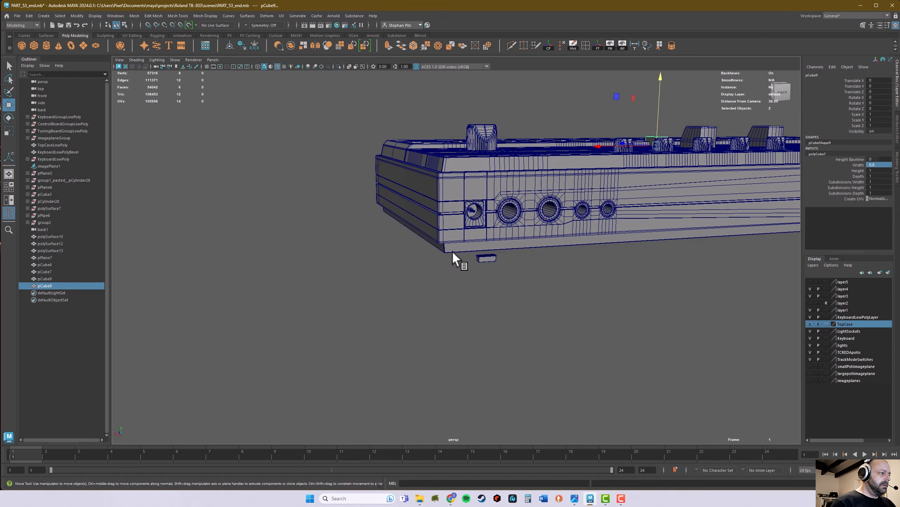
Step: Move the new cube down and snap it to the lower rear corner of the case
middle_click_drag(455, 240, 442, 253)
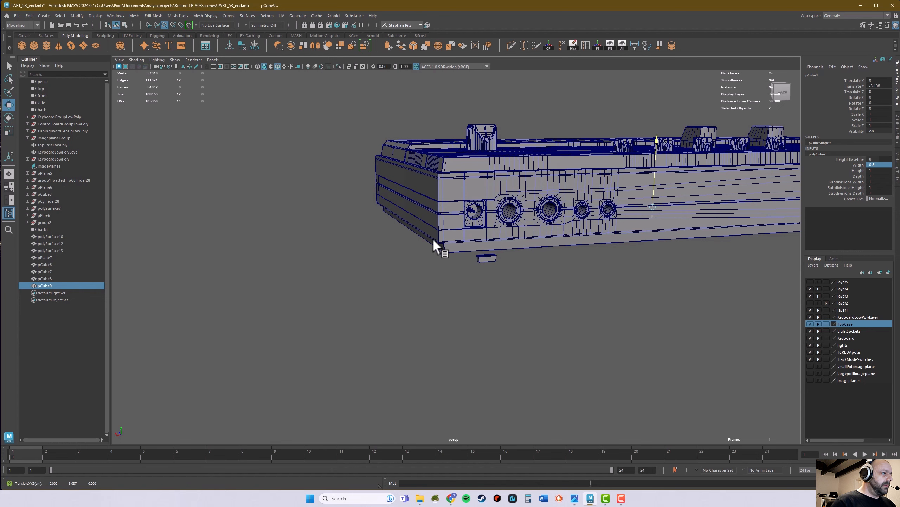
left_click_drag(658, 206, 447, 244)
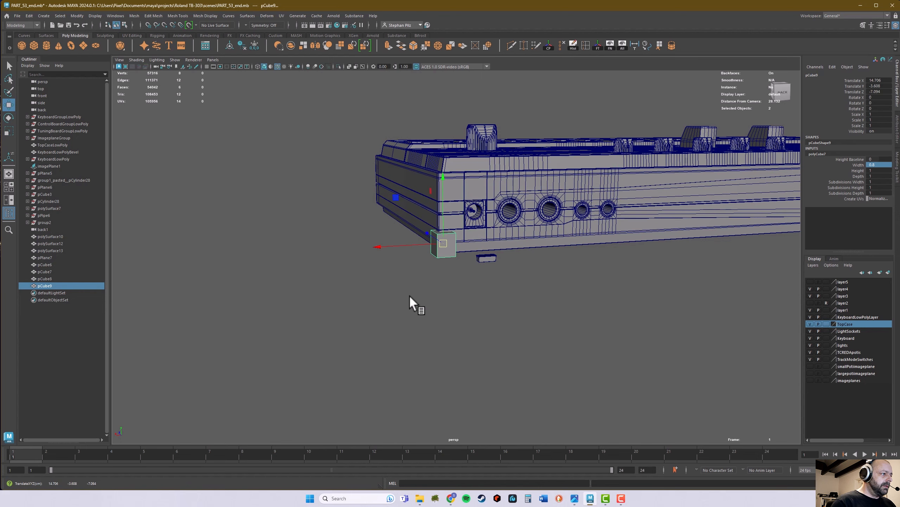
right_click_drag(409, 294, 465, 271, "alt")
mouse_move(449, 269)
left_mouse_down("alt")
mouse_move(436, 268)
mouse_move(451, 270)
mouse_move(445, 280)
left_mouse_up("alt")
middle_click_drag(404, 219, 403, 227, "alt")
right_click_drag(396, 263, 410, 257, "alt")
Step: Move the cube's pivot to its top corner and snap the cube onto the bottom plate's lower rear corner
key("d")
key("v")
left_click_drag(391, 200, 380, 313)
left_click_drag(389, 218, 386, 255)
right_click_drag(380, 267, 389, 283, "alt")
left_click_drag(359, 289, 395, 304)
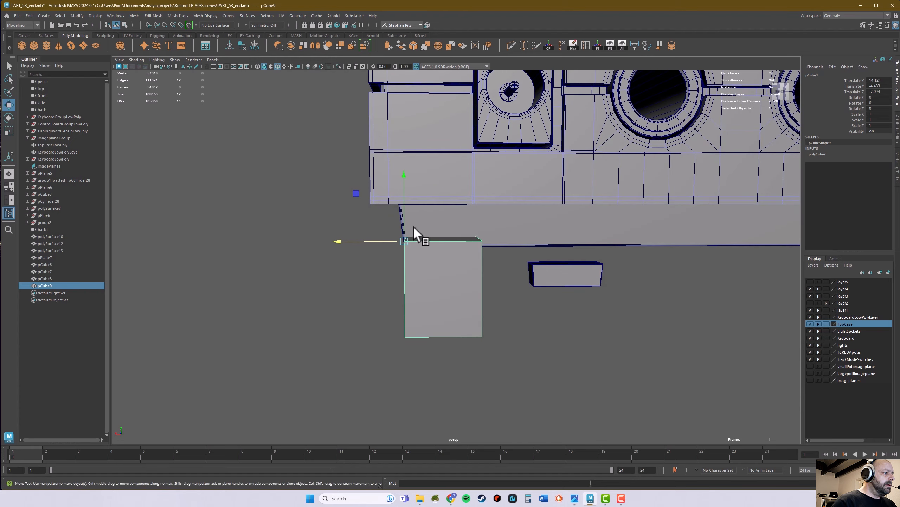
left_click_drag(387, 264, 455, 254, "alt")
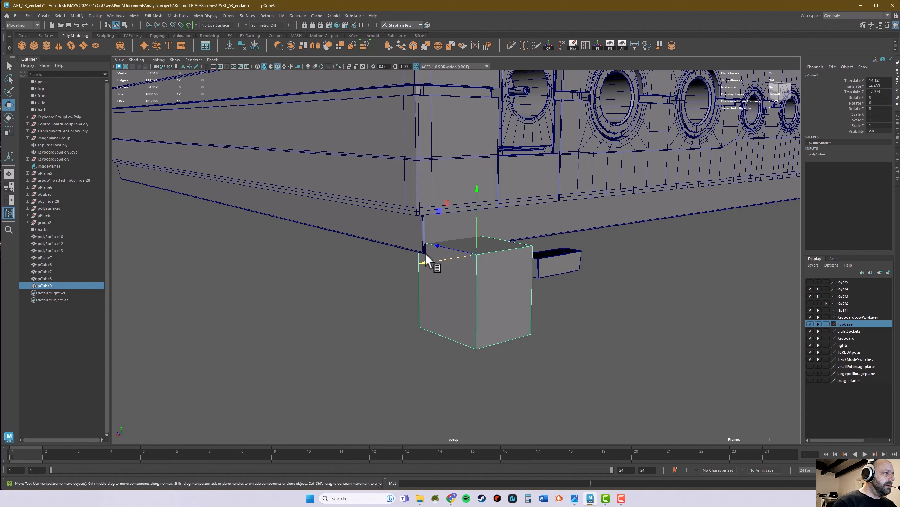
key("v")
left_click_drag(427, 253, 569, 273)
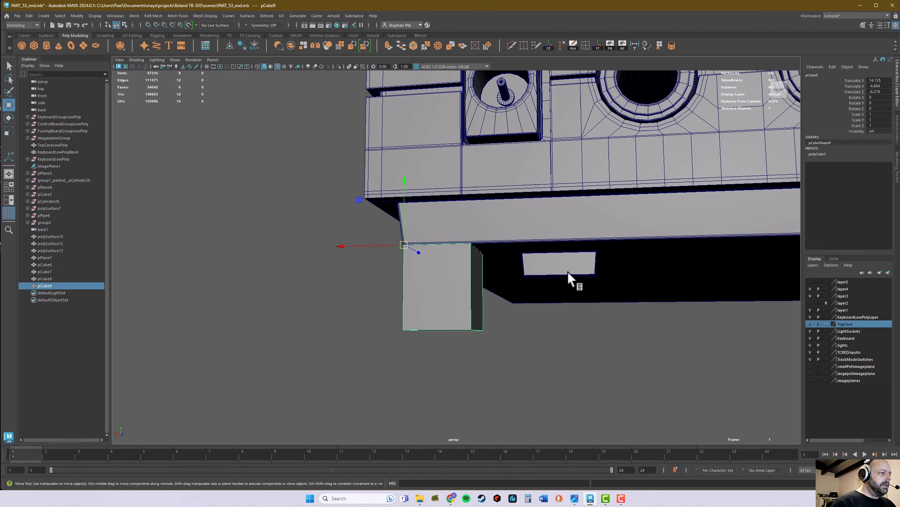
Step: Set the depth of the tall cube at the case corner to 0.6
left_click(564, 266)
left_click_drag(523, 301, 488, 306, "alt")
left_click(490, 303)
left_click(835, 154)
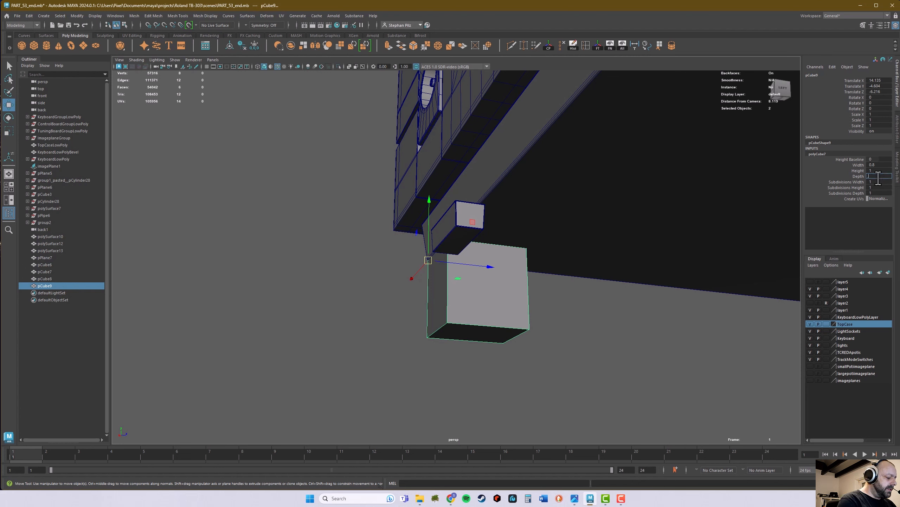
type("0.6")
key("Return")
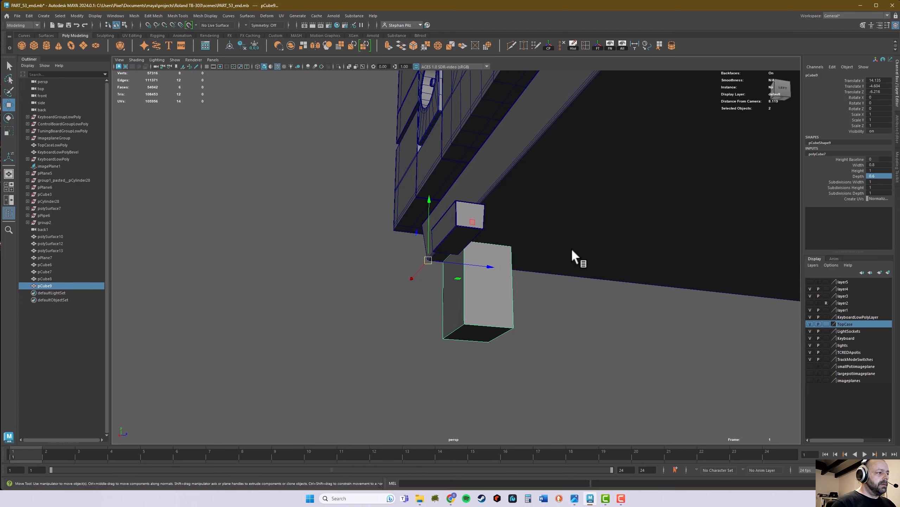
Step: Place the tall cube's pivot on its top rear corner and snap it along the depth to the bottom plate's corner
mouse_move(572, 250)
left_mouse_down("alt")
mouse_move(600, 248)
mouse_move(560, 246)
left_mouse_up("alt")
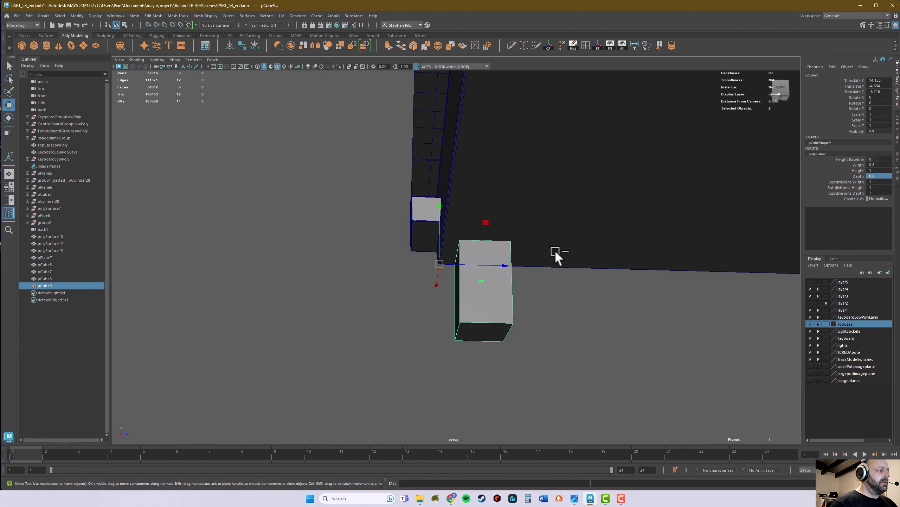
left_click_drag(464, 280, 503, 282, "alt")
scroll(517, 283, "up", 5)
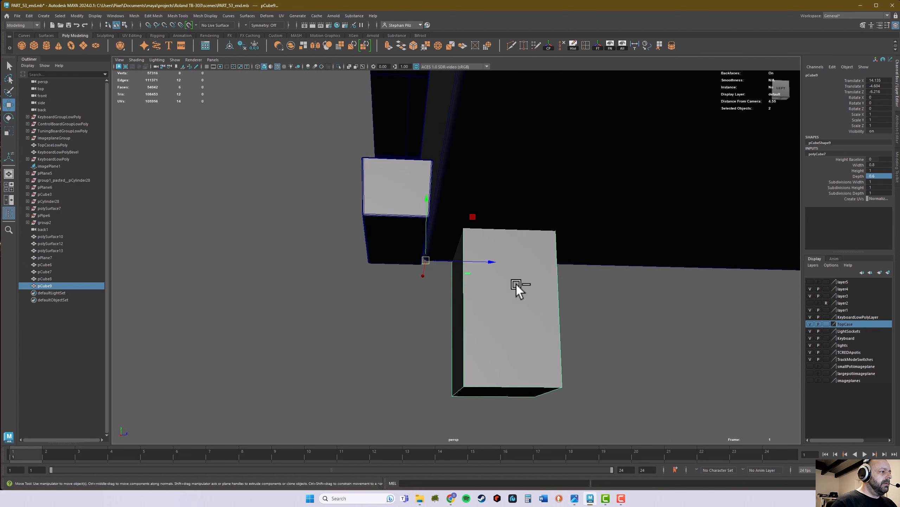
key("d")
left_click(465, 225)
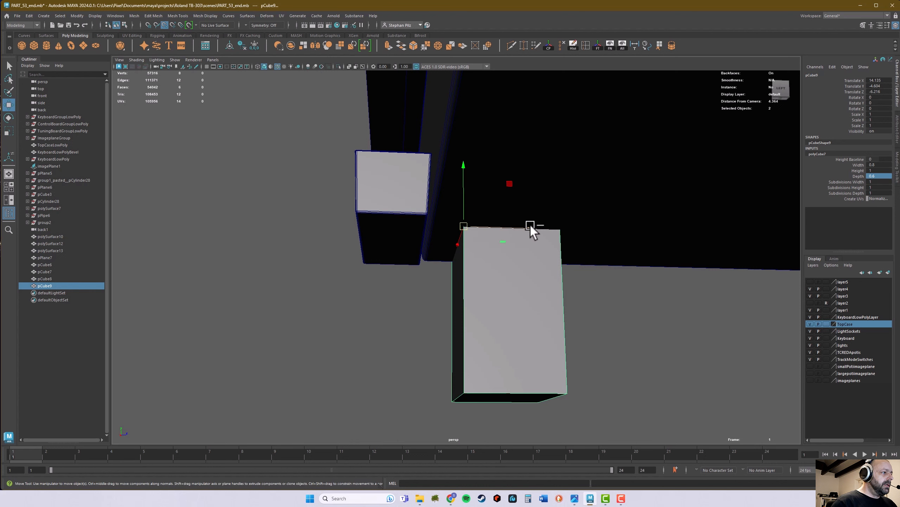
left_click_drag(529, 229, 509, 229)
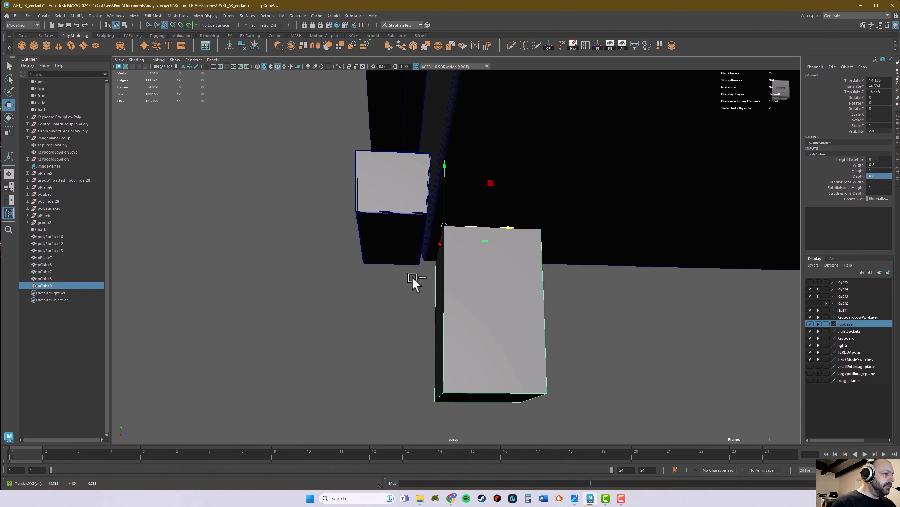
middle_click_drag(426, 260, 426, 260)
left_click_drag(429, 262, 559, 276, "alt")
Step: Select the small beveled block and shift it along the depth further beneath the bottom plate
left_click(646, 253)
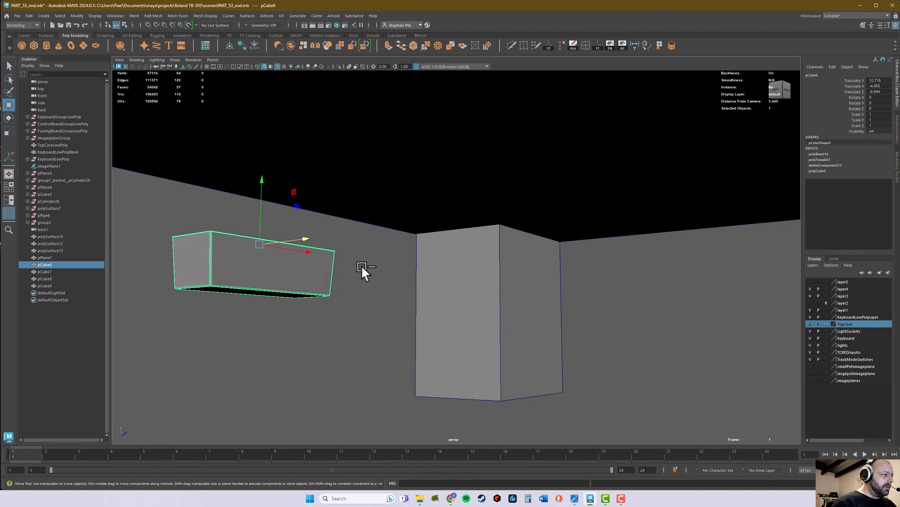
left_click_drag(299, 243, 379, 295)
right_click_drag(378, 294, 478, 237, "alt")
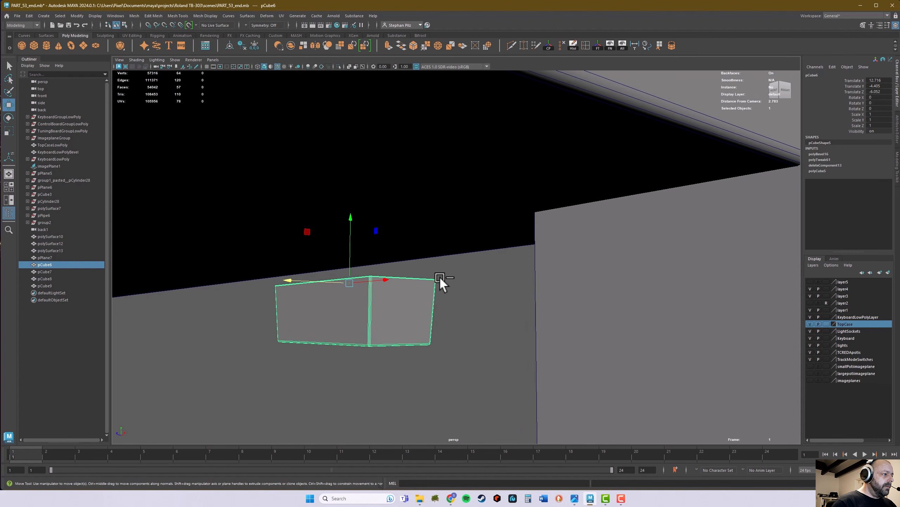
Step: Set the small block's pivot to its top corner nearest the tall cube
left_click_drag(543, 221, 567, 257, "alt")
right_click_drag(567, 258, 642, 274, "alt")
left_click_drag(456, 292, 429, 293, "alt")
middle_click_drag(480, 291, 454, 302, "alt")
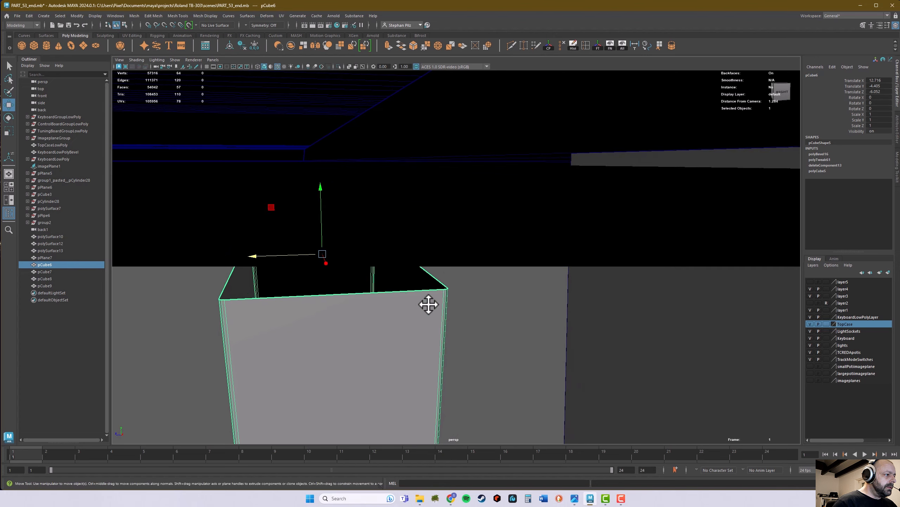
left_click_drag(429, 304, 489, 306, "alt")
key("d")
left_click(443, 300)
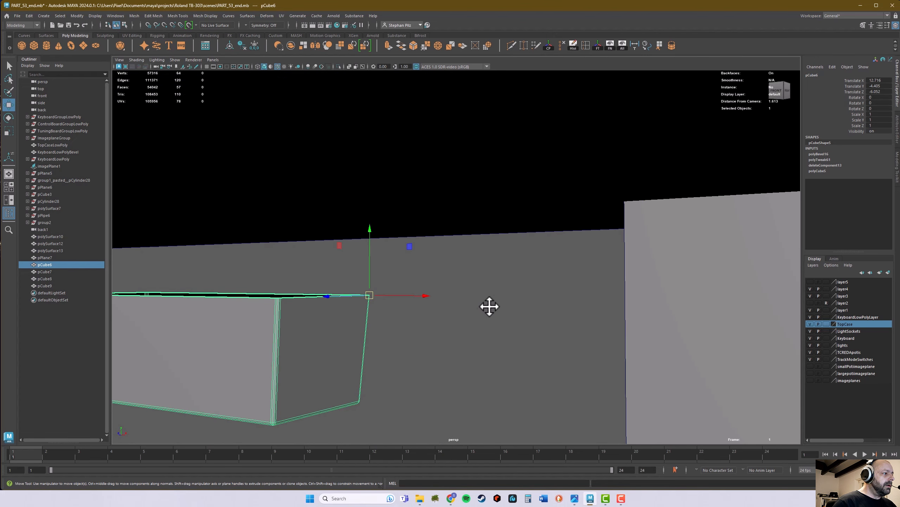
right_click_drag(489, 306, 362, 331, "alt")
Step: Select the tall cube and snap its height to the underside of the bottom plate at the rear corner
left_click(526, 280)
mouse_move(526, 281)
left_mouse_down("alt")
mouse_move(522, 290)
mouse_move(535, 280)
left_mouse_up("alt")
left_click_drag(575, 153, 578, 155)
middle_click_drag(641, 177, 205, 169, "alt")
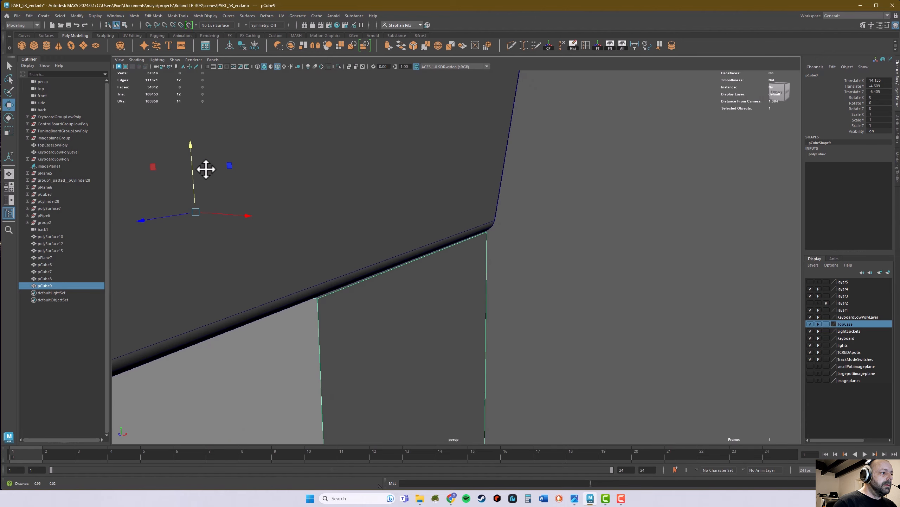
left_click_drag(372, 217, 210, 225, "alt")
right_click_drag(210, 225, 509, 235, "alt")
left_click_drag(422, 224, 430, 227, "alt")
right_click_drag(431, 227, 442, 201, "alt")
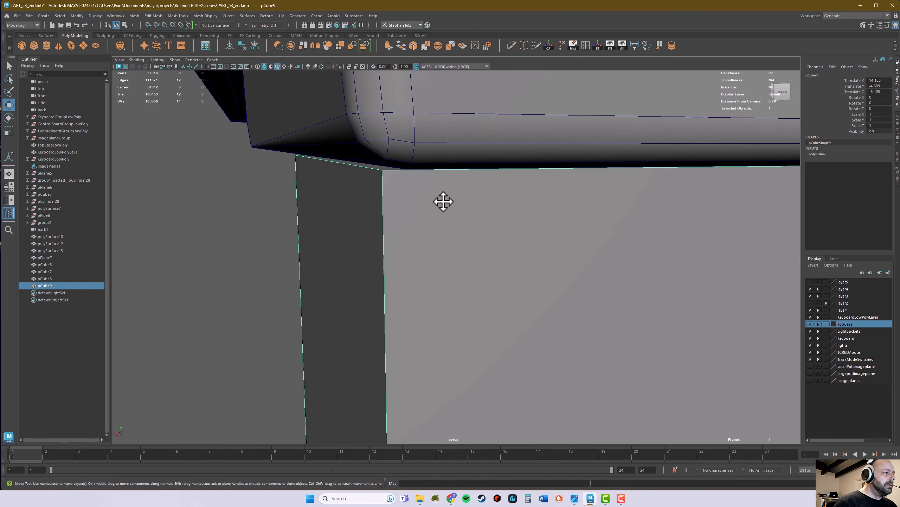
key("v")
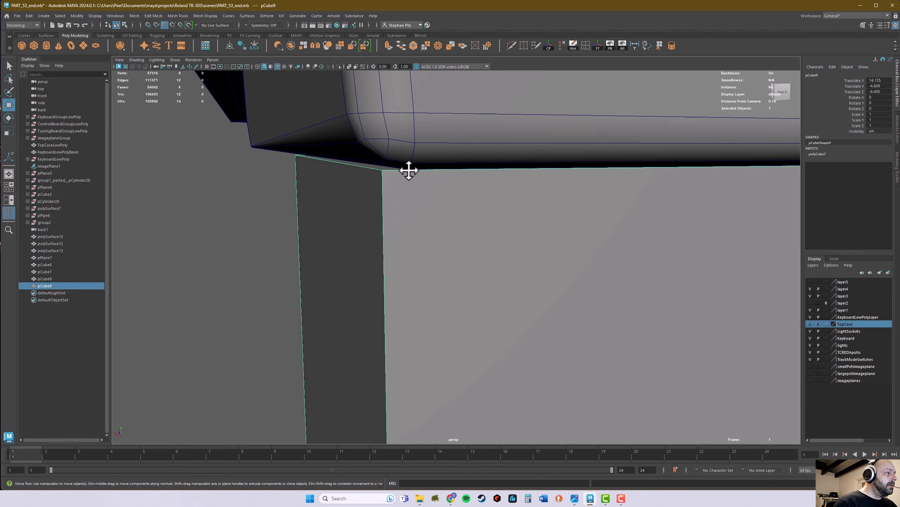
left_click_drag(599, 217, 683, 212, "alt")
left_click_drag(374, 201, 661, 261, "alt")
middle_click_drag(574, 278, 662, 202, "alt")
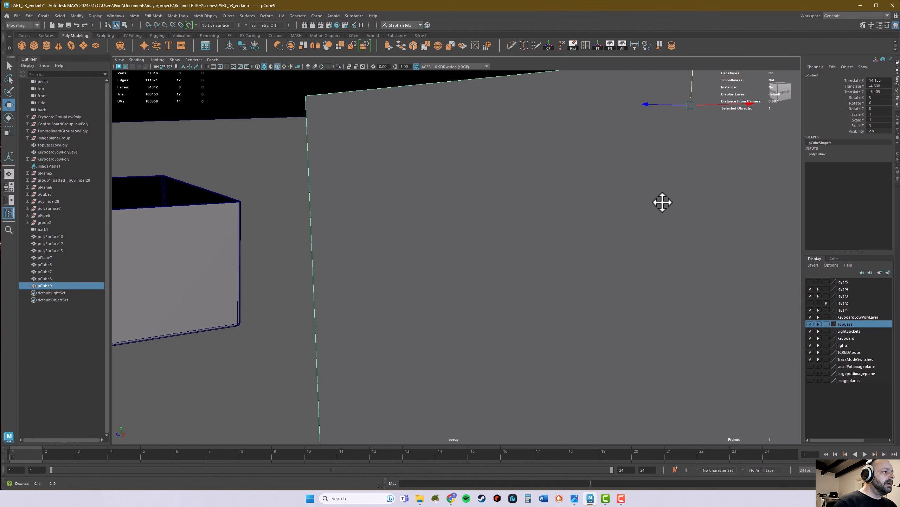
left_click_drag(663, 202, 468, 323, "alt")
middle_click_drag(467, 322, 585, 229, "alt")
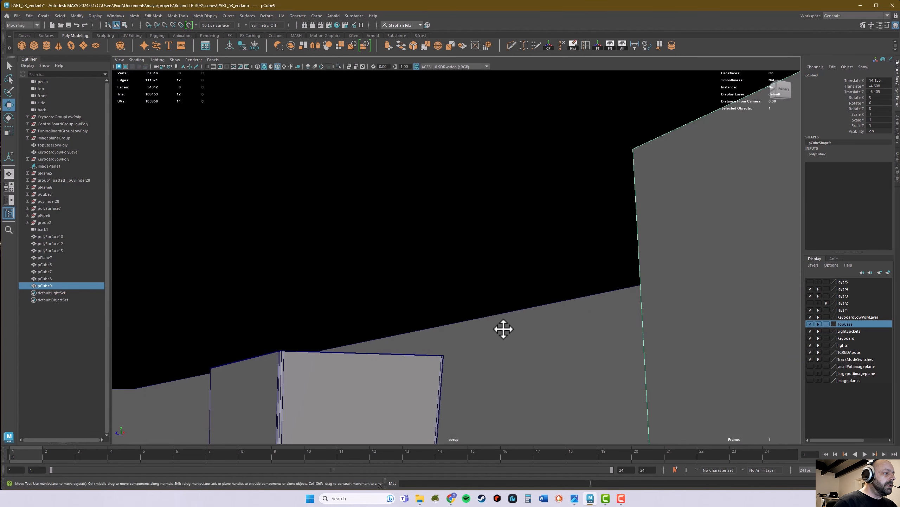
Step: Select the small beveled block and snap its top corner onto the tall cube's inner top corner
left_click(403, 384)
left_click_drag(415, 378, 434, 342, "alt")
middle_click_drag(434, 342, 511, 339, "alt")
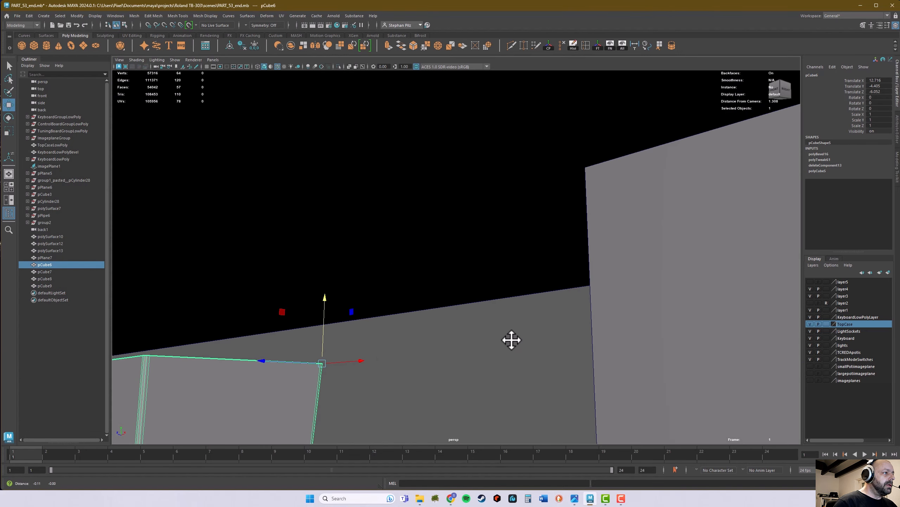
key("v")
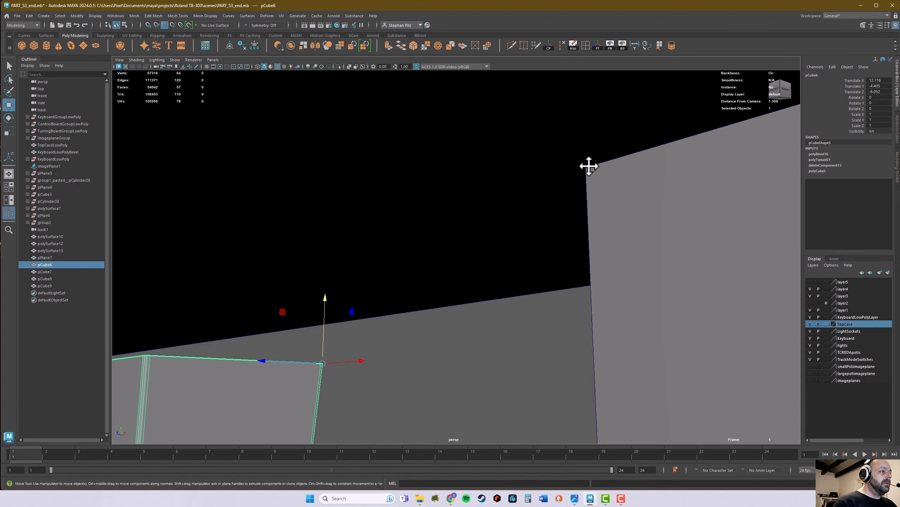
left_click_drag(325, 368, 603, 171)
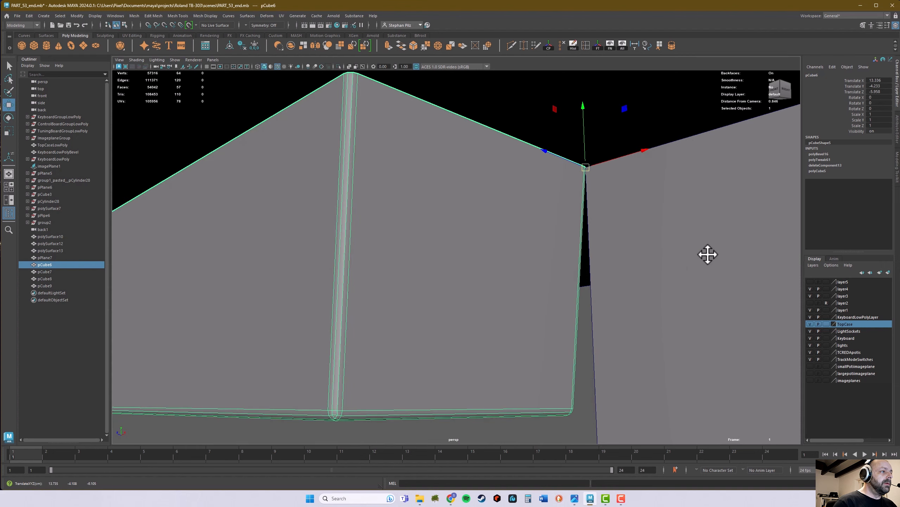
left_click_drag(708, 254, 294, 270, "alt")
Step: Select the tall spacer cube and move it along the depth from the rear towards the front corner of the bottom plate
scroll(464, 278, "down", 6)
left_click_drag(465, 277, 528, 312, "alt")
left_click(478, 286)
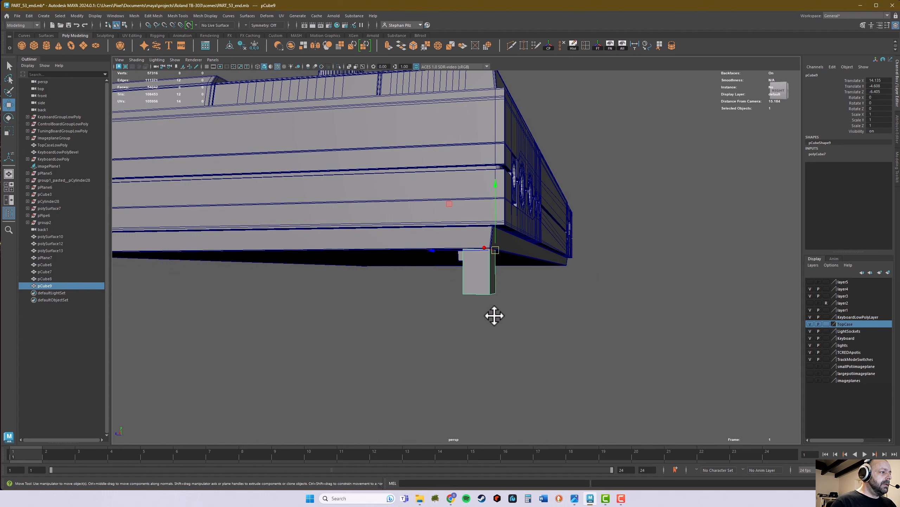
left_click_drag(493, 315, 163, 252, "alt")
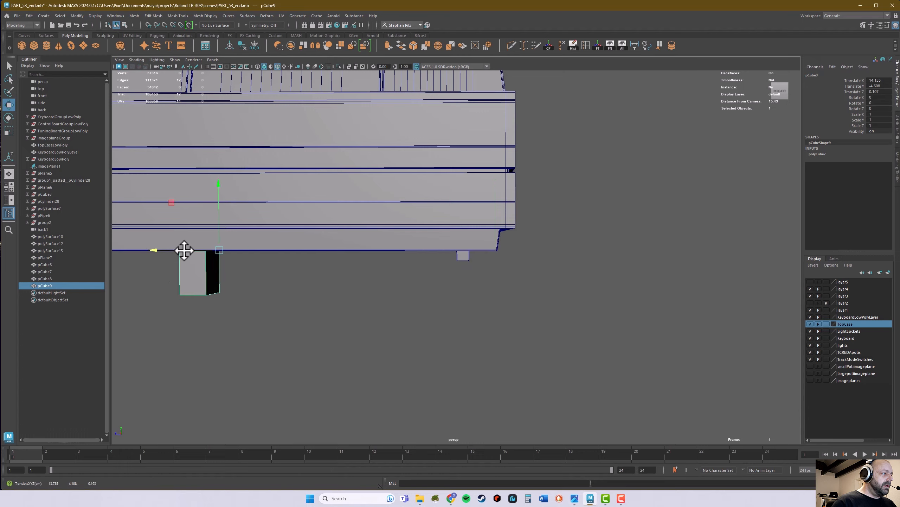
middle_click_drag(183, 252, 623, 253, "alt")
left_click_drag(587, 254, 338, 268)
right_click_drag(337, 268, 512, 283, "alt")
middle_click_drag(439, 296, 533, 292, "alt")
right_click_drag(534, 293, 634, 289, "alt")
Step: Align the tall spacer cube with the front corner of the bottom plate
left_click_drag(392, 238, 327, 238)
left_click_drag(475, 255, 420, 262, "alt")
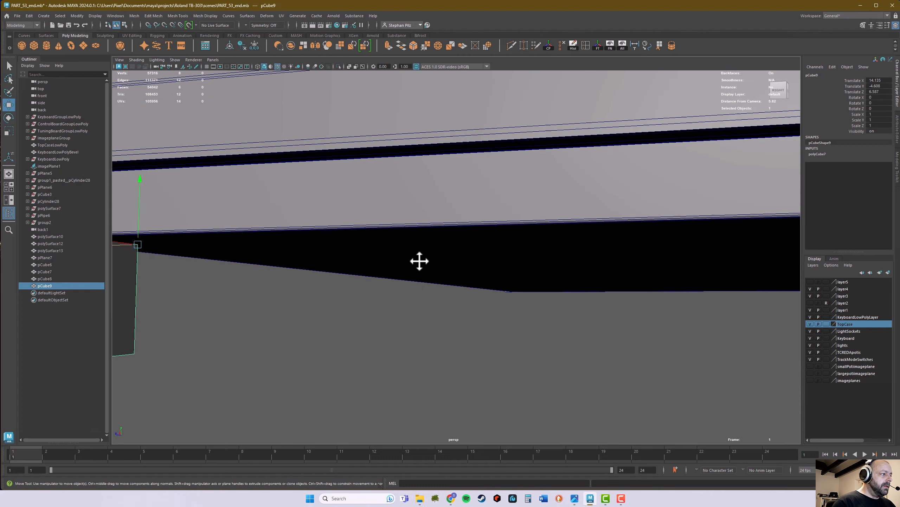
mouse_move(617, 270)
left_mouse_down("alt")
mouse_move(435, 295)
mouse_move(326, 284)
left_mouse_up("alt")
scroll(547, 279, "down", 8)
scroll(326, 277, "up", 6)
middle_click_drag(276, 256, 419, 245, "alt")
Step: Duplicate the rear beveled foot and move the copy along the depth to the tall cube at the front corner
left_click(273, 201)
left_click_drag(284, 208, 607, 292, "shift")
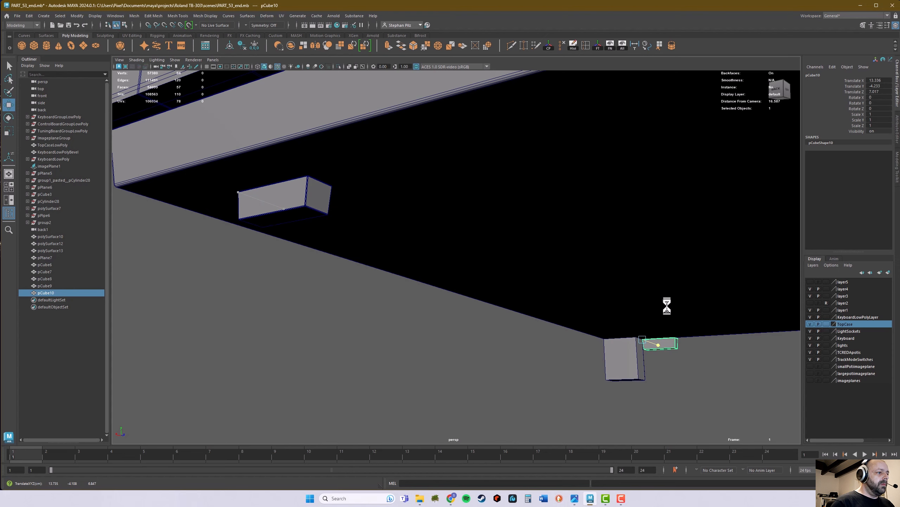
left_click_drag(667, 306, 605, 370, "alt")
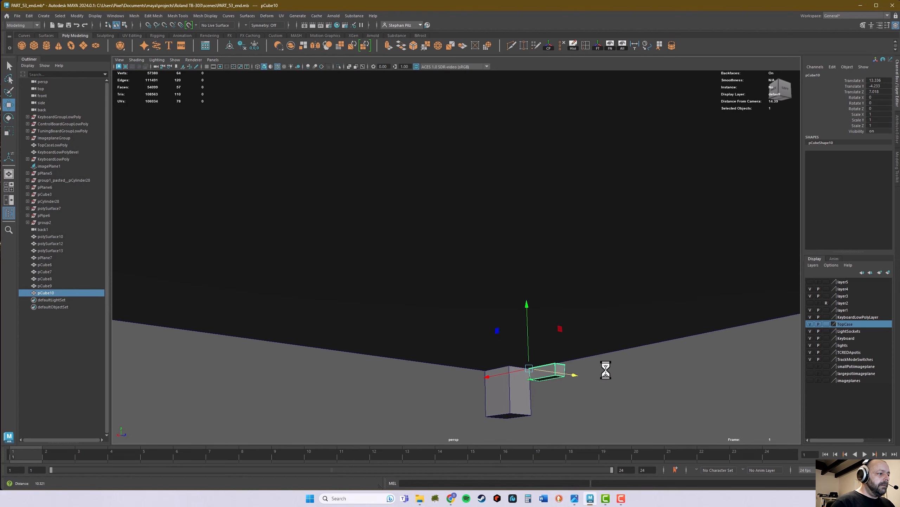
right_click_drag(605, 370, 619, 348, "alt")
right_click_drag(649, 377, 676, 373, "alt")
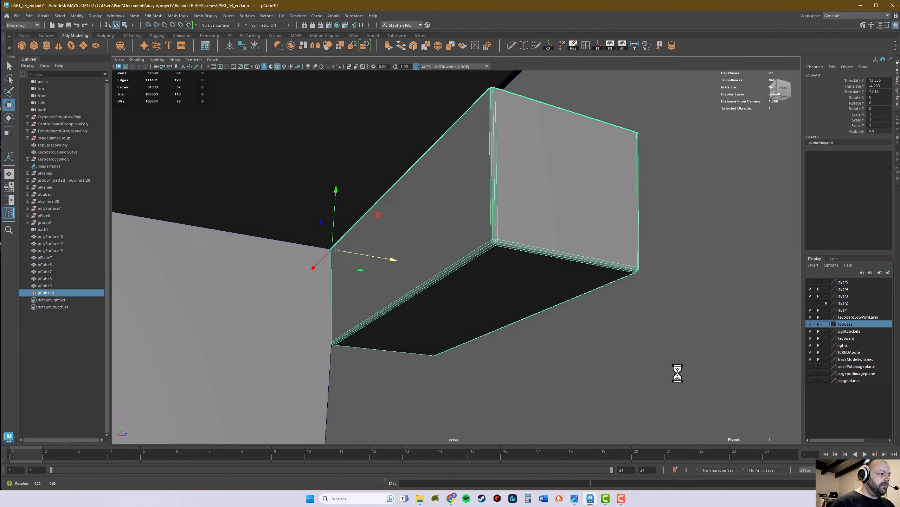
Step: Set the duplicated foot's pivot to its front top corner facing the tall cube
left_click_drag(675, 373, 397, 374, "alt")
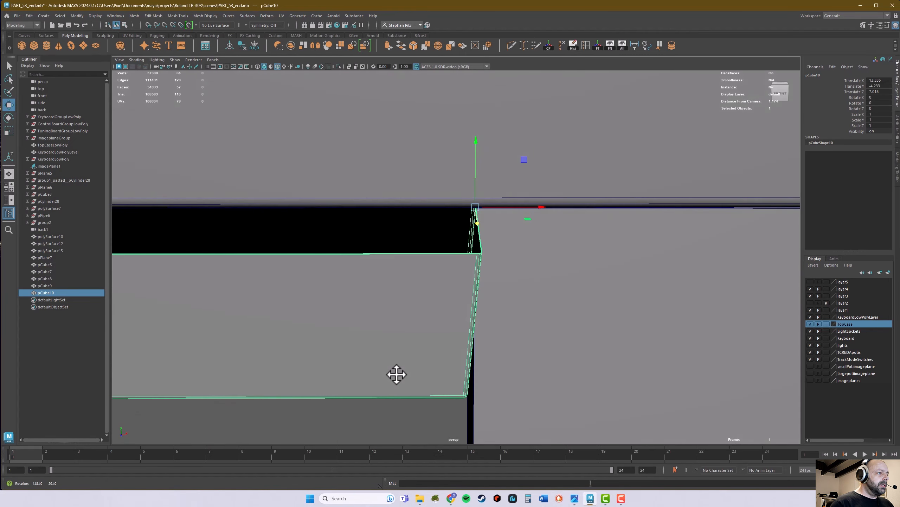
key("d")
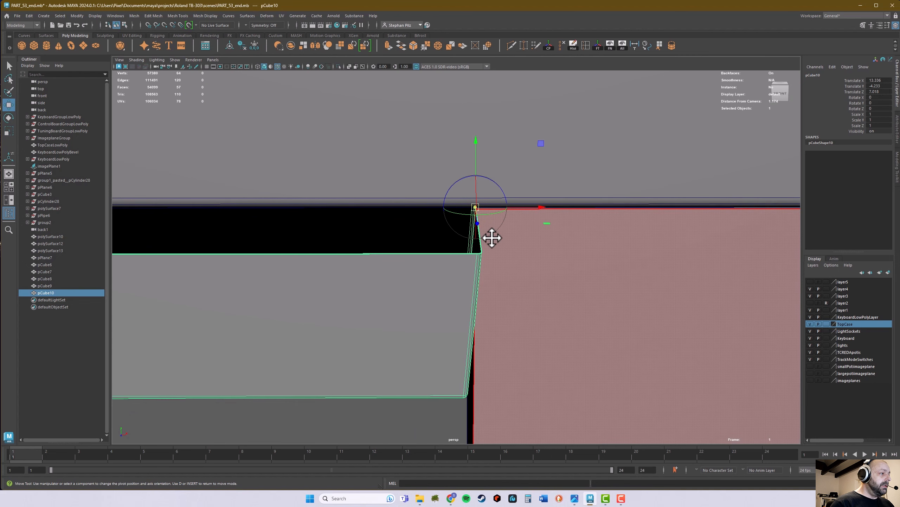
left_click_drag(483, 267, 617, 274, "alt")
left_click_drag(702, 196, 249, 217)
Step: Snap the duplicated foot along the depth so its front top corner meets the tall cube's inner top corner
middle_click_drag(249, 217, 320, 238, "alt")
right_click_drag(320, 238, 450, 248, "alt")
middle_click_drag(316, 233, 466, 235, "alt")
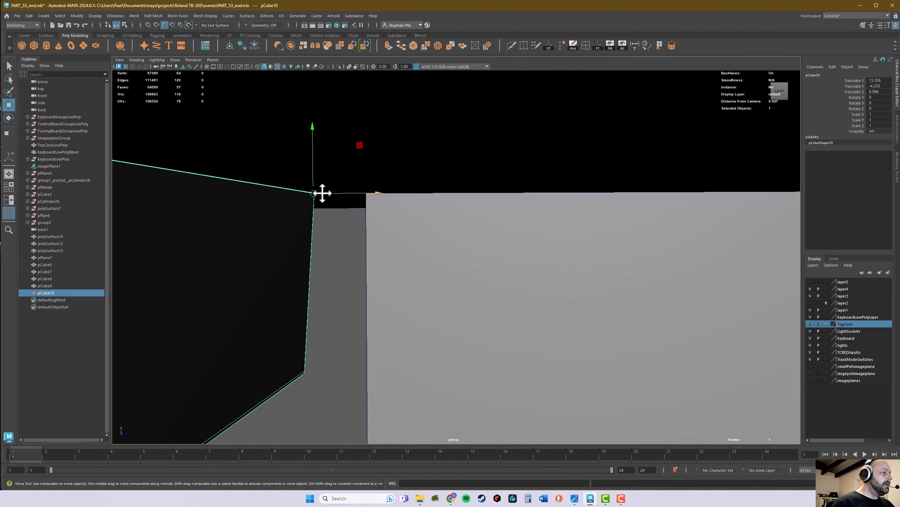
left_click_drag(315, 193, 367, 195)
left_click_drag(481, 242, 404, 251, "alt")
right_click_drag(527, 256, 312, 253, "alt")
left_click_drag(546, 284, 509, 306, "alt")
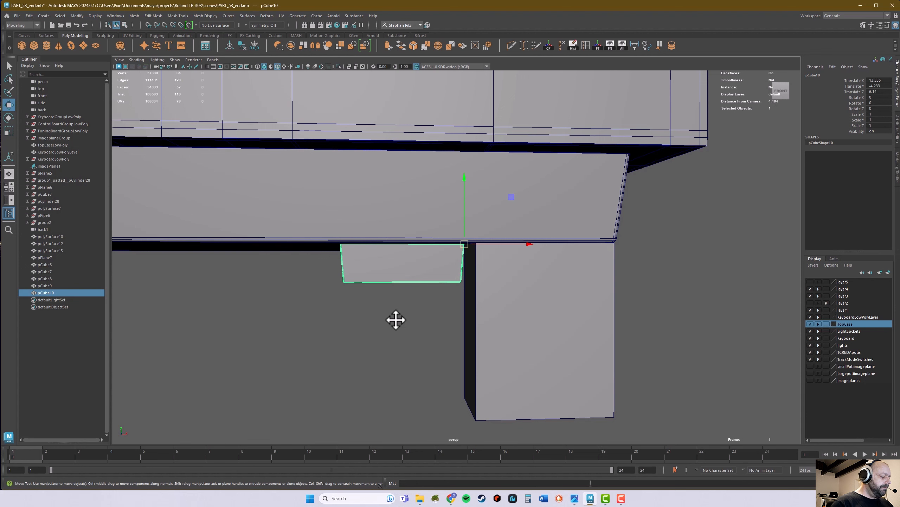
Step: Select the front and rear beveled feet together and group them
left_click_drag(391, 311, 391, 280, "alt")
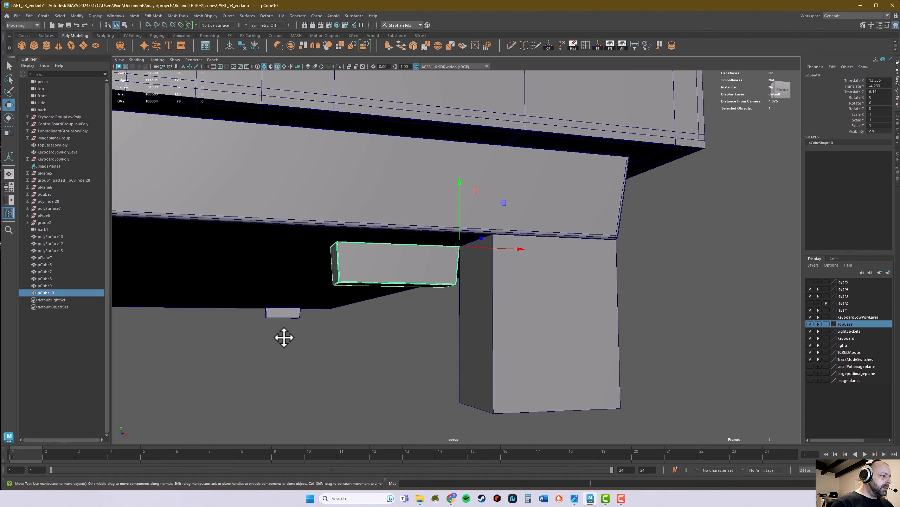
left_click(283, 316, "shift")
left_click_drag(348, 348, 488, 354, "alt")
scroll(496, 324, "down", 7)
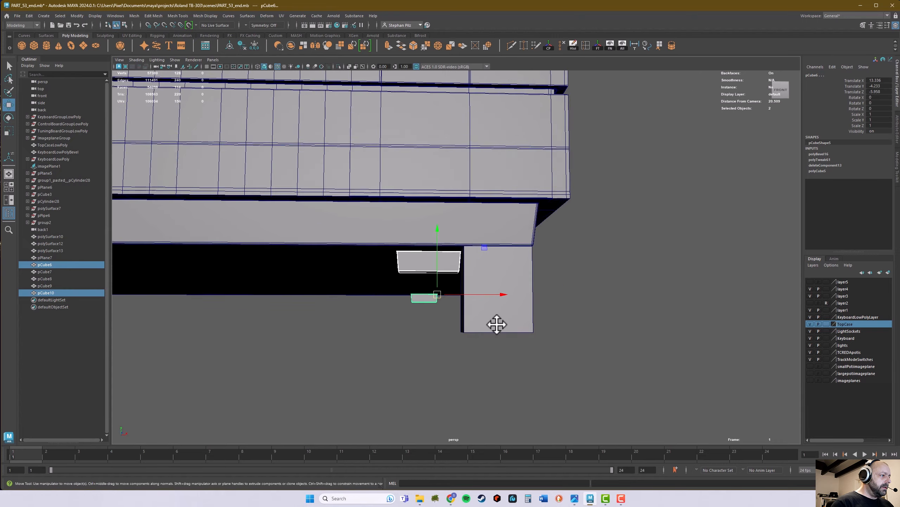
left_click_drag(500, 316, 658, 305, "alt")
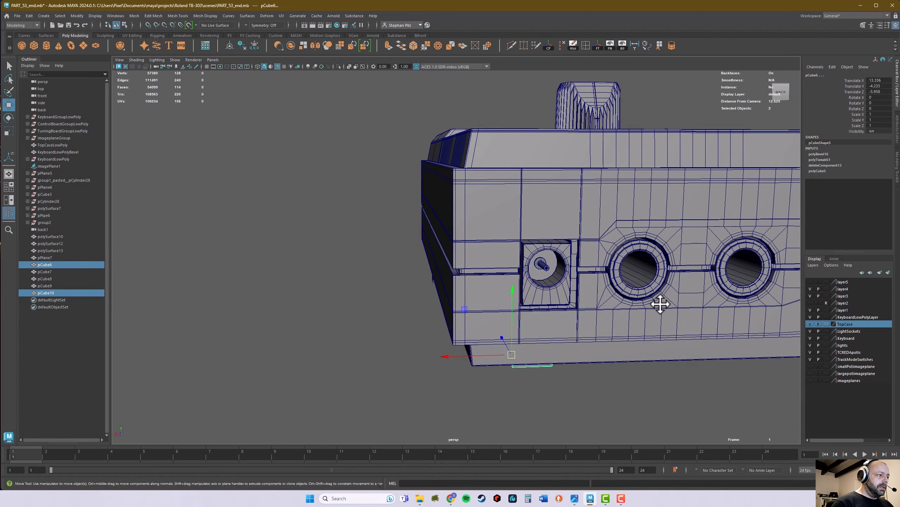
scroll(590, 316, "up", 5)
right_click_drag(590, 316, 450, 316, "alt")
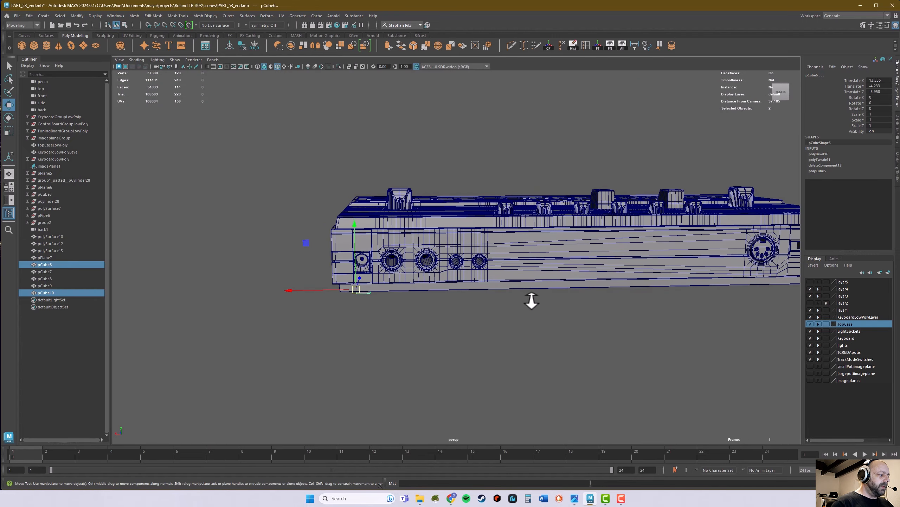
key("ctrl+g")
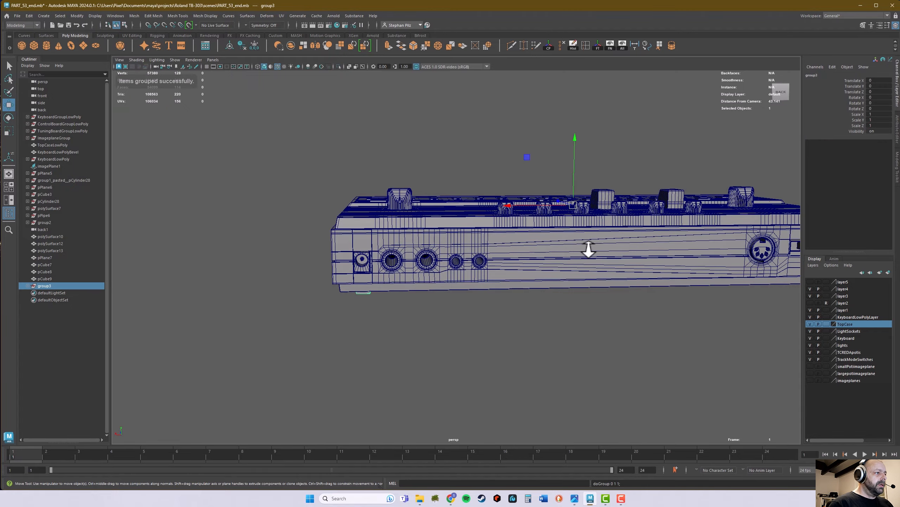
Step: Duplicate the group of feet and mirror the copy to the opposite side of the case with Scale X of -1
left_click_drag(588, 250, 479, 227, "alt")
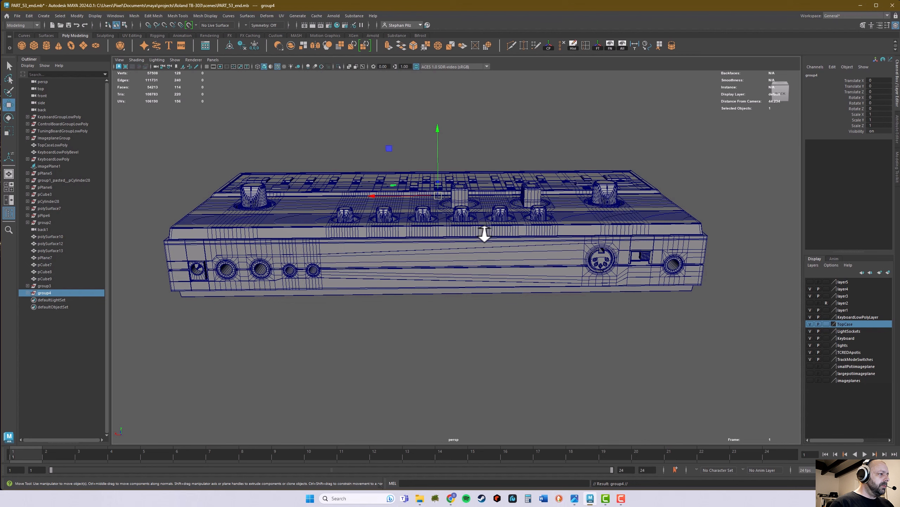
left_click_drag(469, 304, 467, 304, "alt")
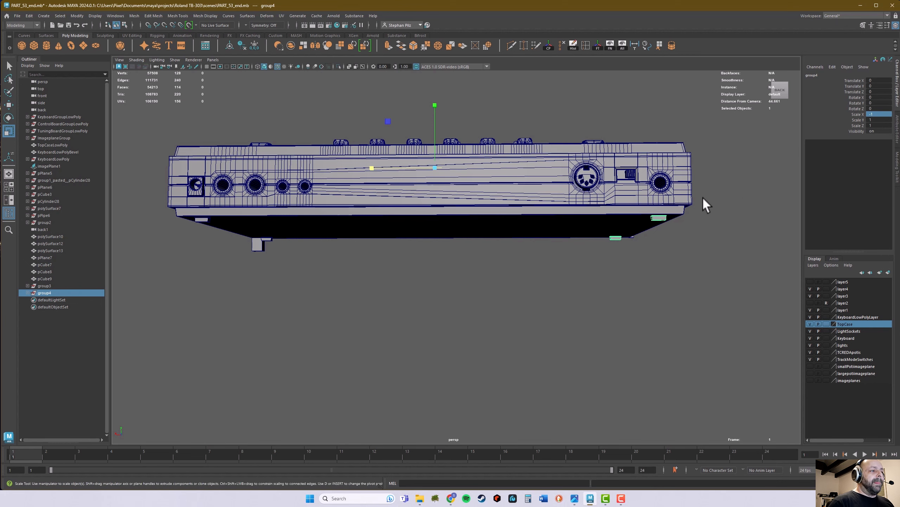
left_click_drag(703, 197, 374, 277, "alt")
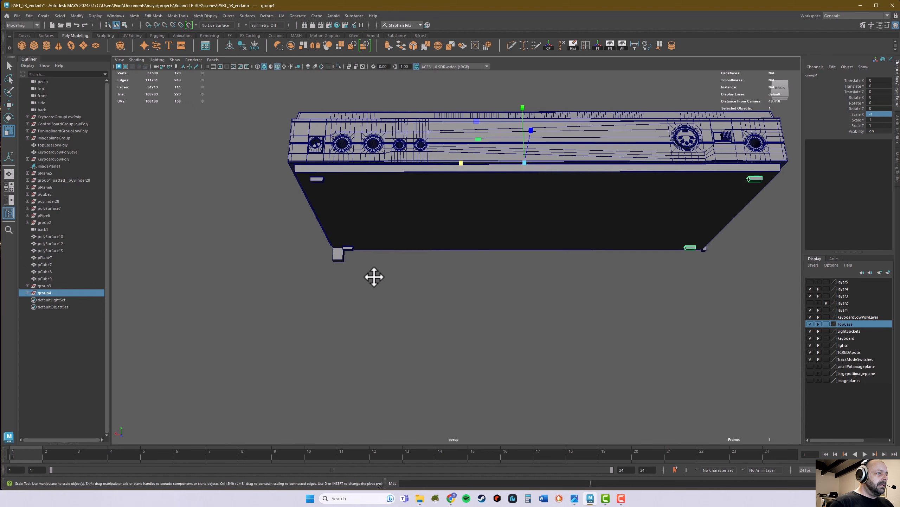
Step: Delete the two leftover spacer cubes at the front corners of the bottom plate
left_click(708, 249)
left_click(709, 250)
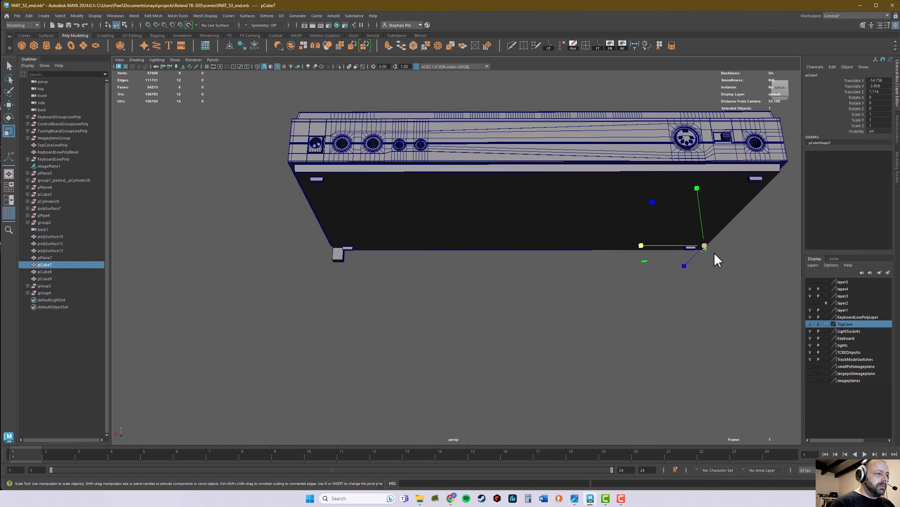
key("Delete")
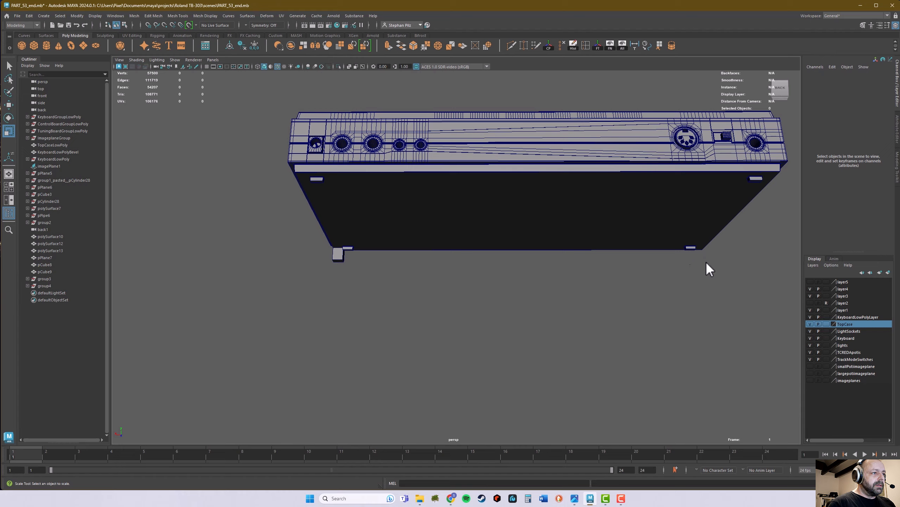
left_click(337, 254)
key("Delete")
Step: Select the upper and lower case shells that surround the rear sockets together
left_click_drag(519, 253, 551, 258, "alt")
middle_click_drag(552, 258, 536, 308, "alt")
left_click_drag(535, 307, 494, 298, "alt")
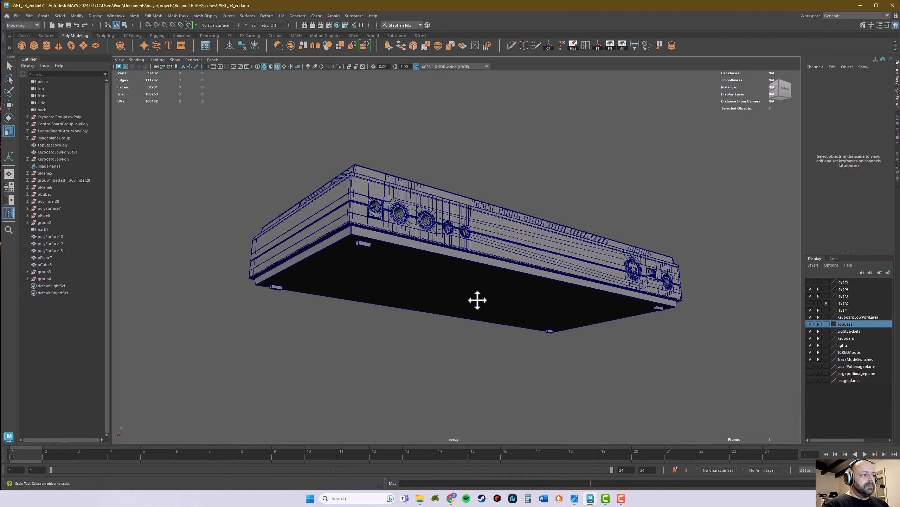
left_click_drag(478, 300, 352, 261, "alt")
left_click(348, 264)
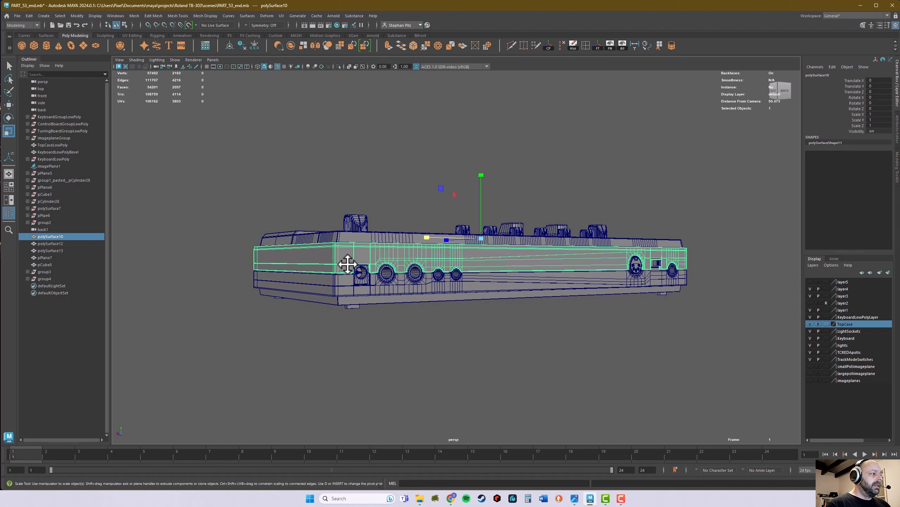
left_click(351, 282, "shift")
left_click_drag(326, 286, 412, 278, "alt")
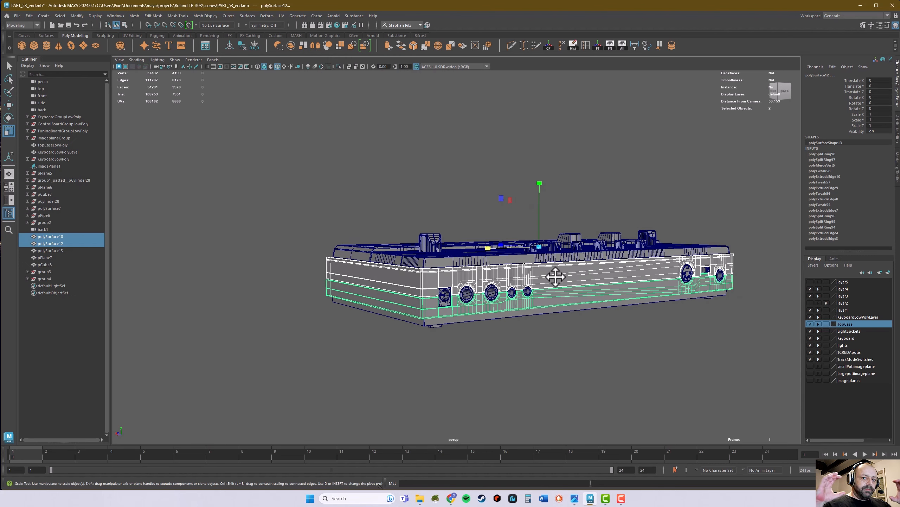
left_click_drag(518, 279, 430, 287, "alt")
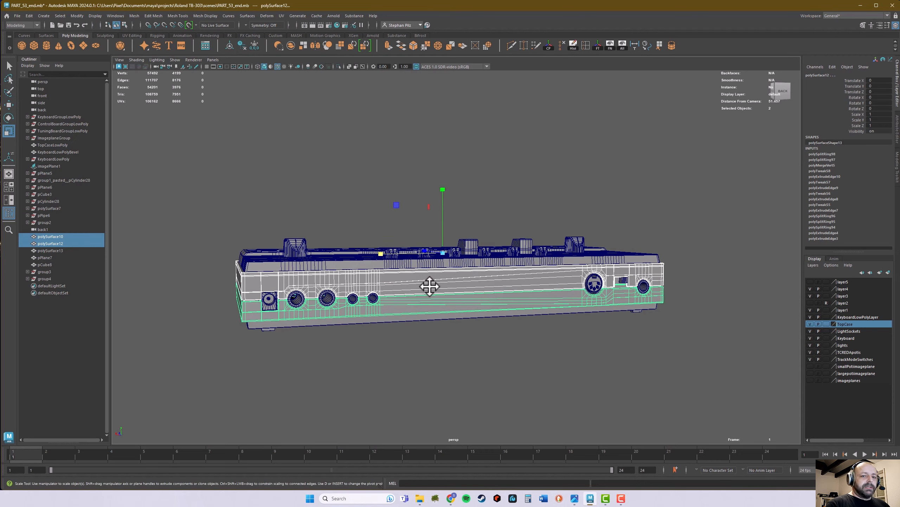